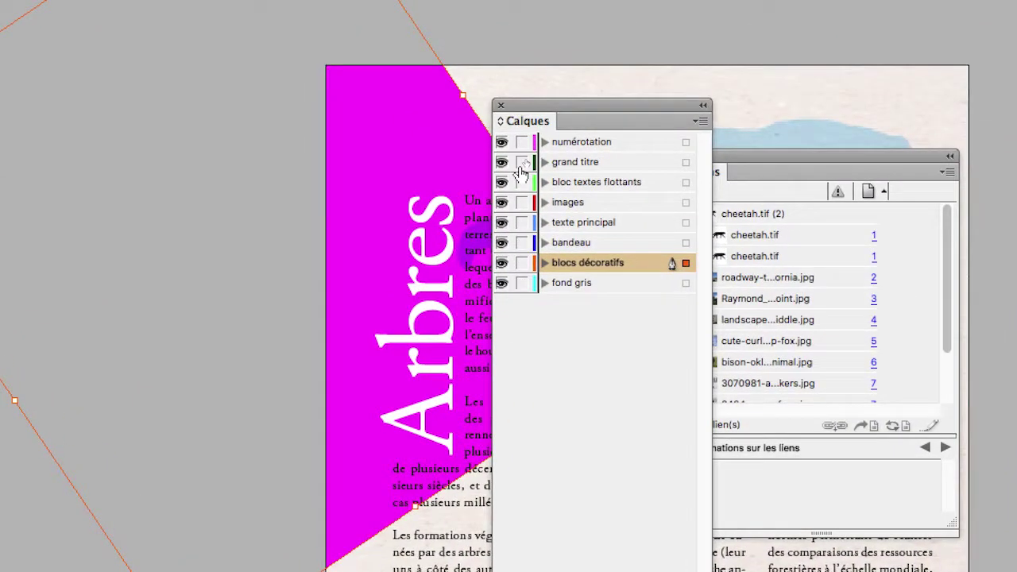
Lock every layer except "grand titre".
alt+click(522, 167)
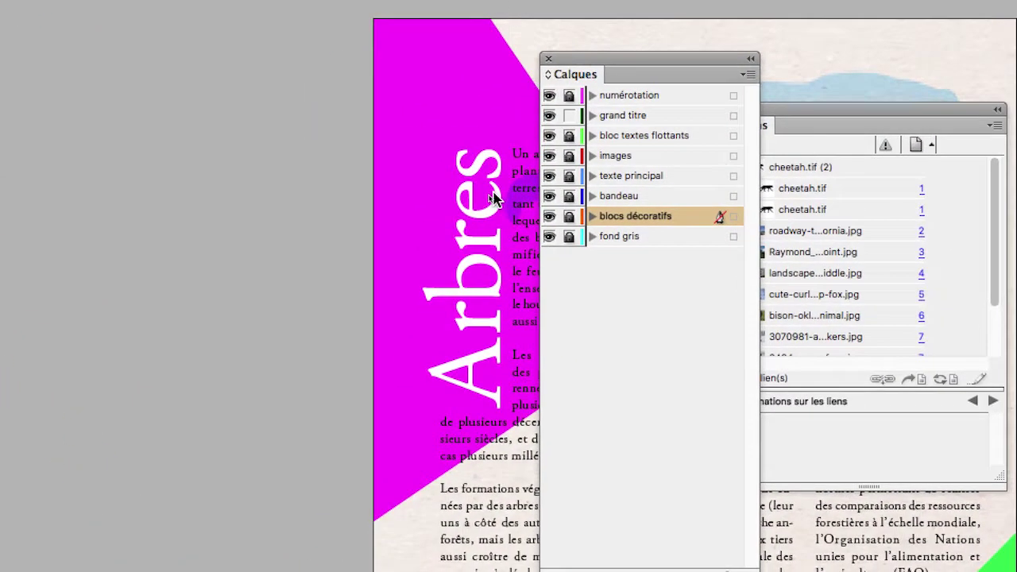
Copy the vertical title "Arbres" from page 1 and paste it onto page 4.
click(491, 201)
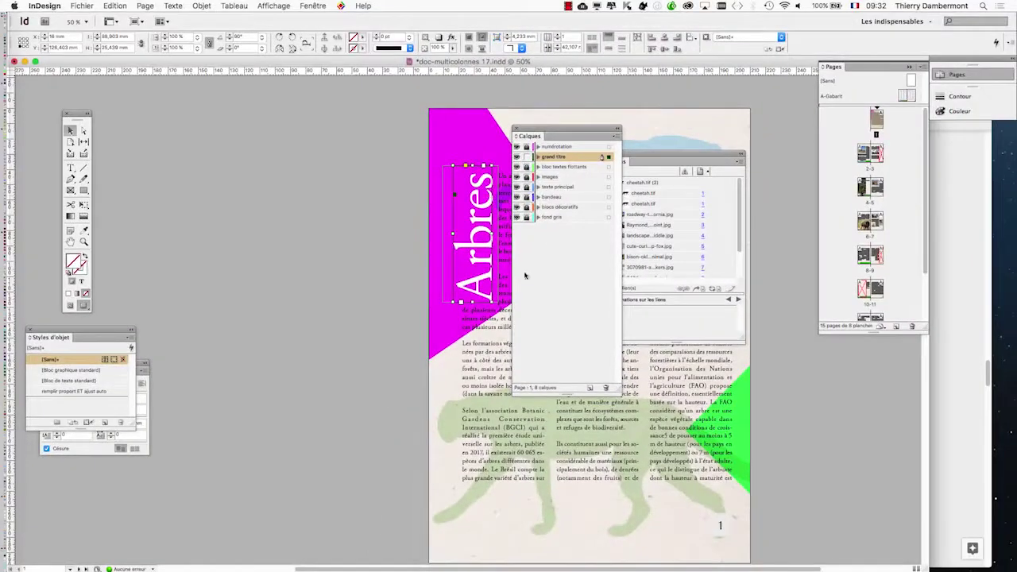
key(super+minus)
scroll(495, 336, down, 10)
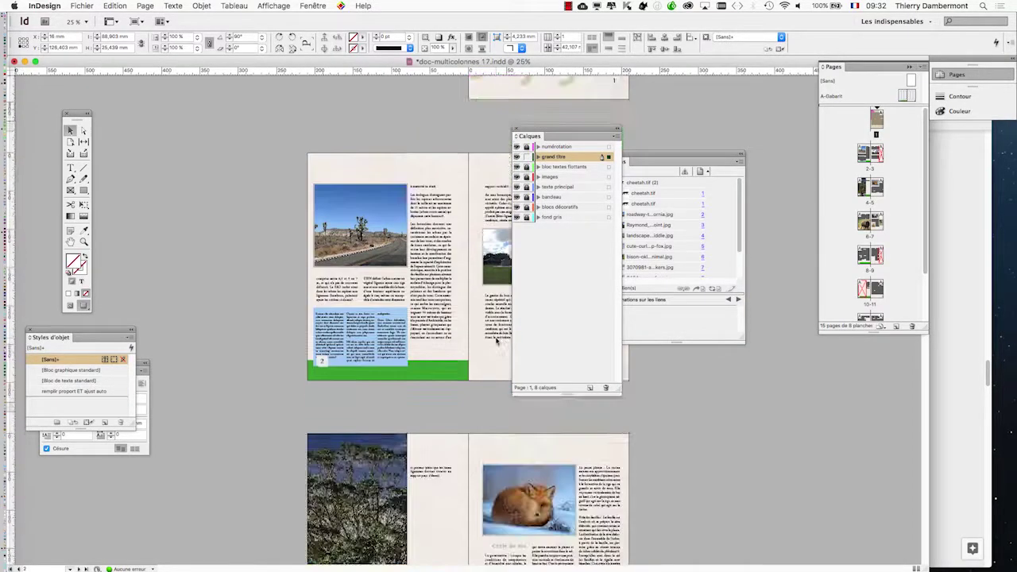
scroll(495, 340, down, 3)
key(super+equal)
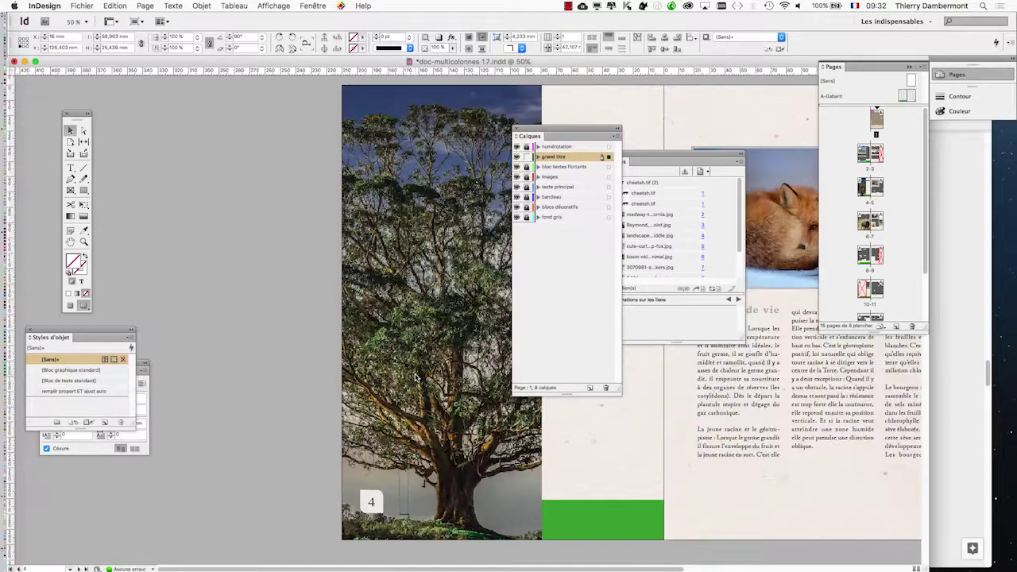
drag(422, 336, 300, 332)
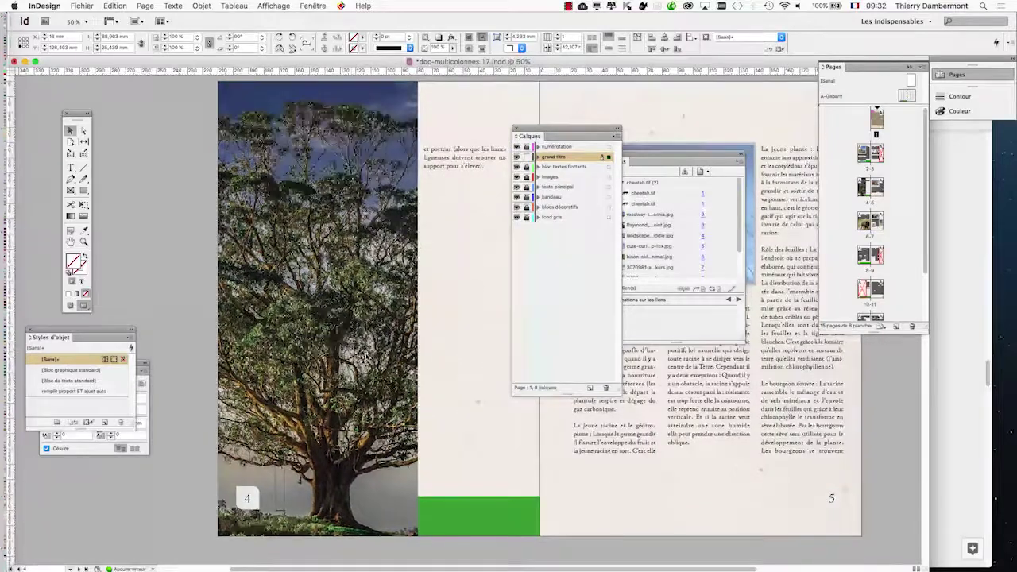
key(super+v)
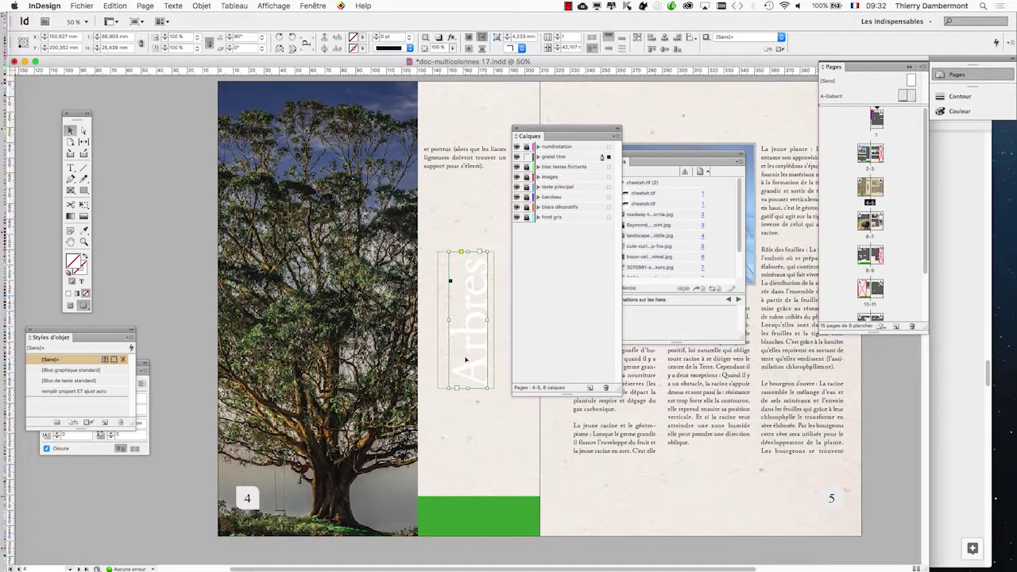
Switch to Firefox, close its window, and relaunch Adobe InDesign CS6.
key(super+Tab)
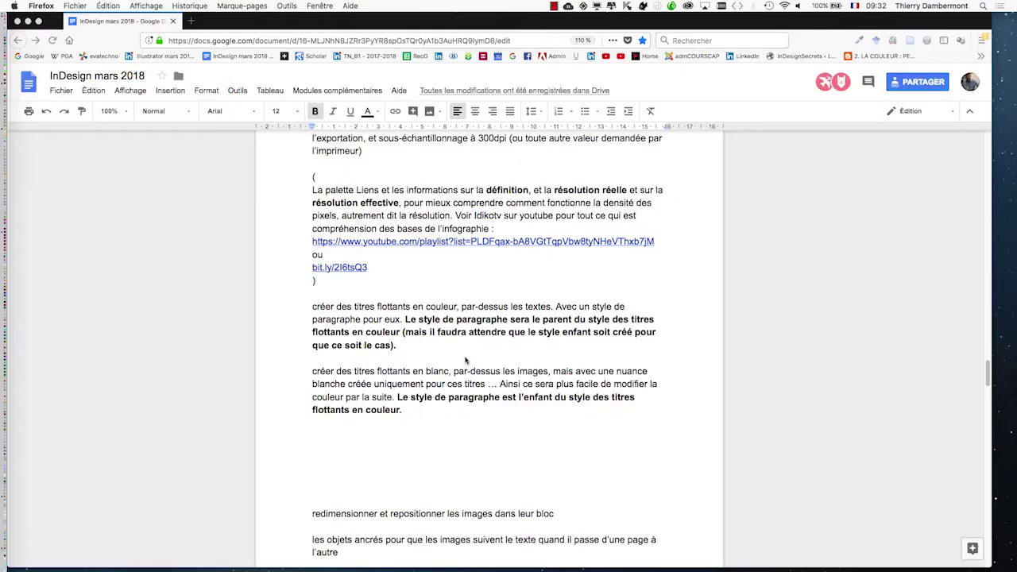
click(18, 22)
key(super+Tab)
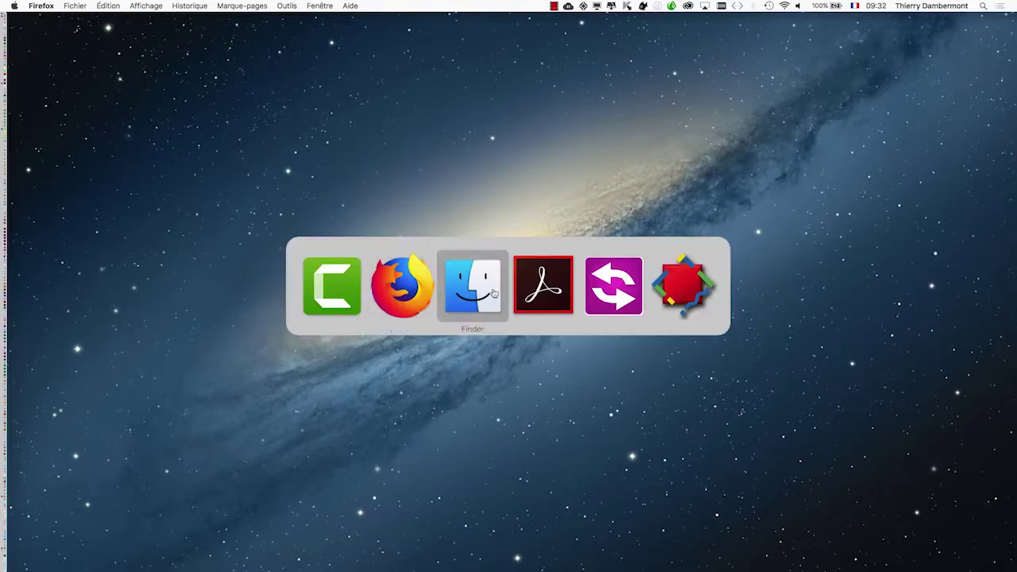
click(478, 295)
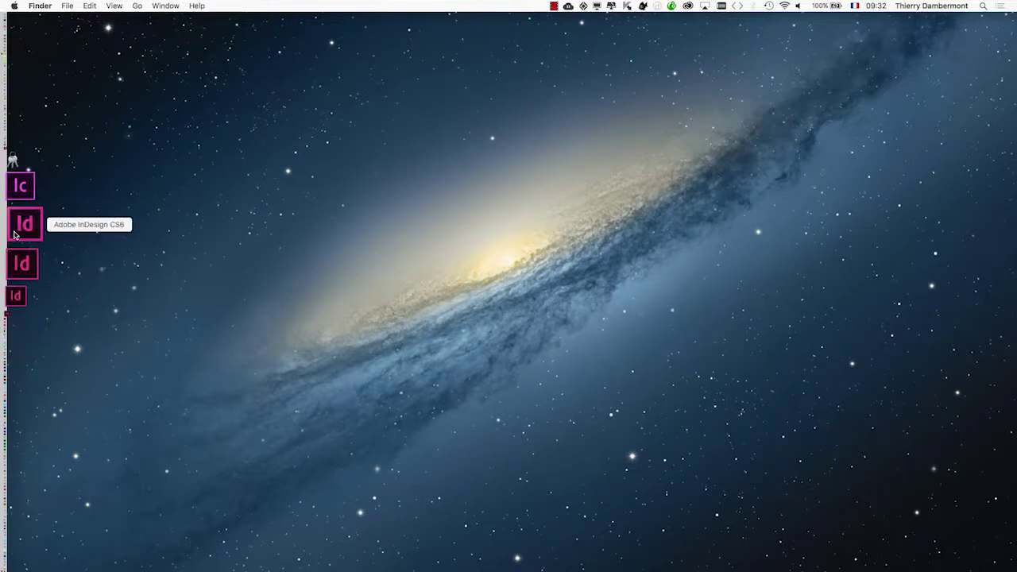
click(15, 234)
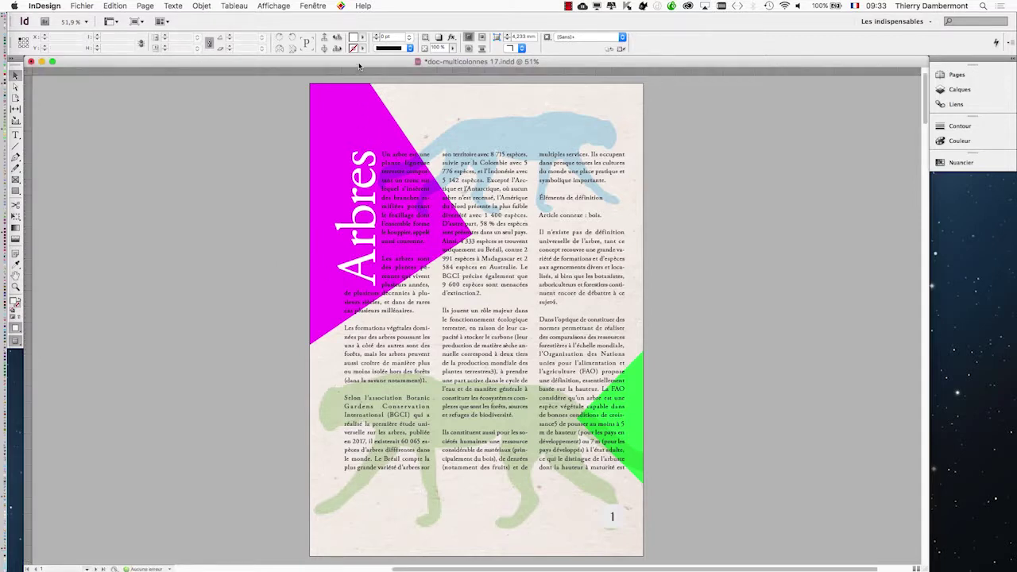
Display the Calques panel and float it over the page.
click(313, 6)
click(318, 56)
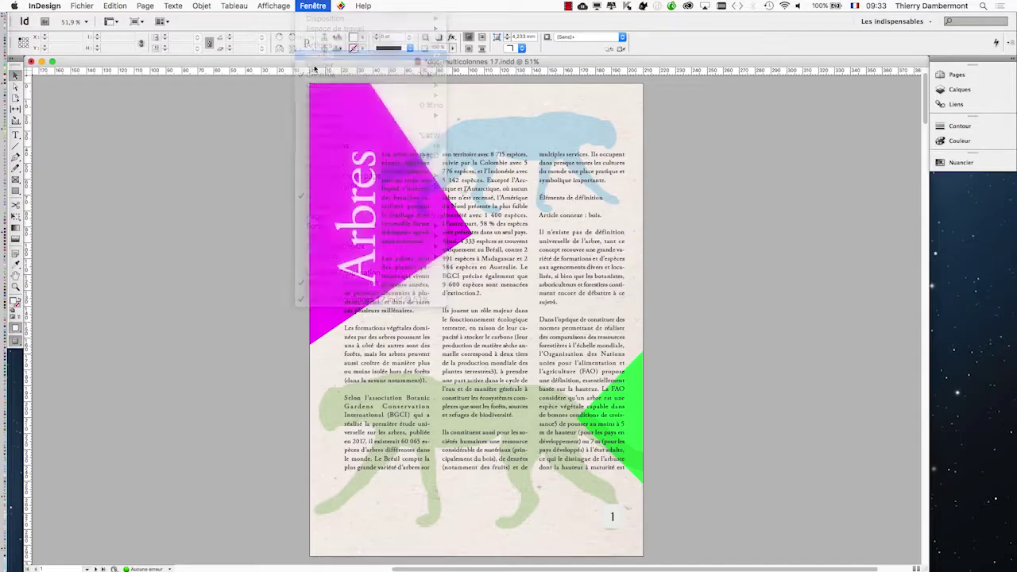
drag(855, 70, 531, 119)
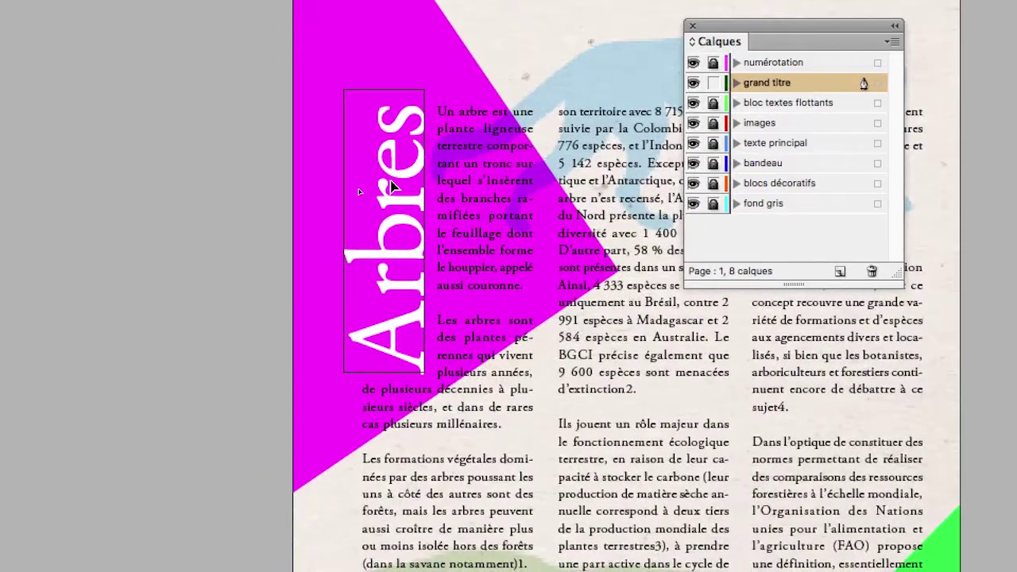
Duplicate the vertical title "Arbres" from page 1 onto the 4-5 spread by copying and pasting it.
click(392, 186)
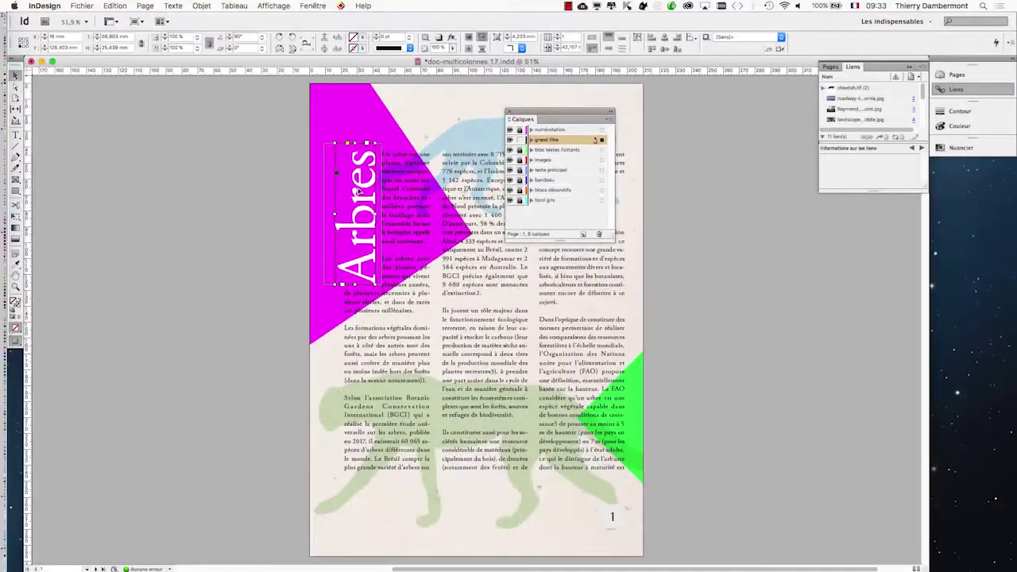
scroll(369, 309, down, 15)
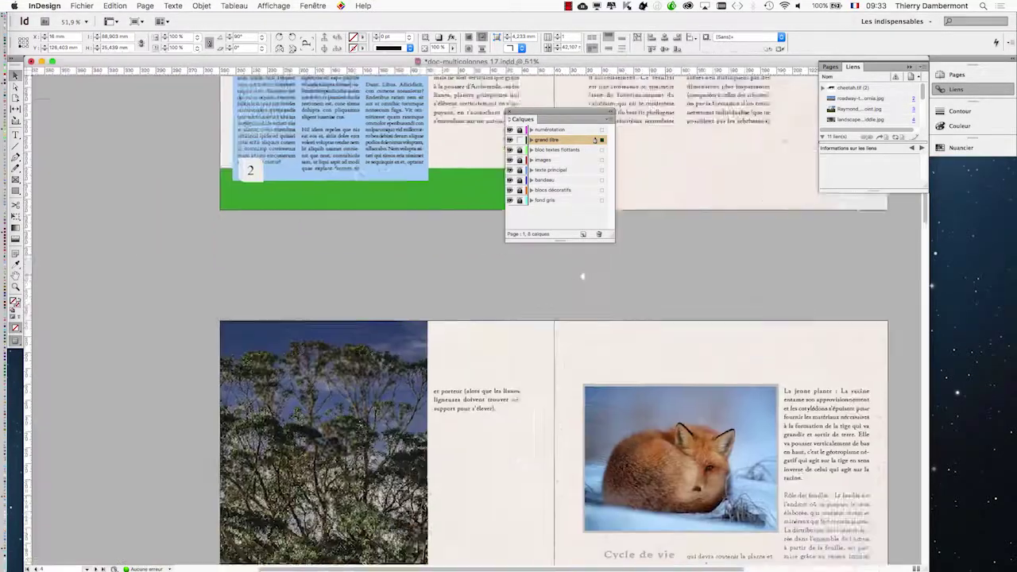
scroll(582, 277, down, 4)
scroll(582, 277, left, 2)
click(246, 367)
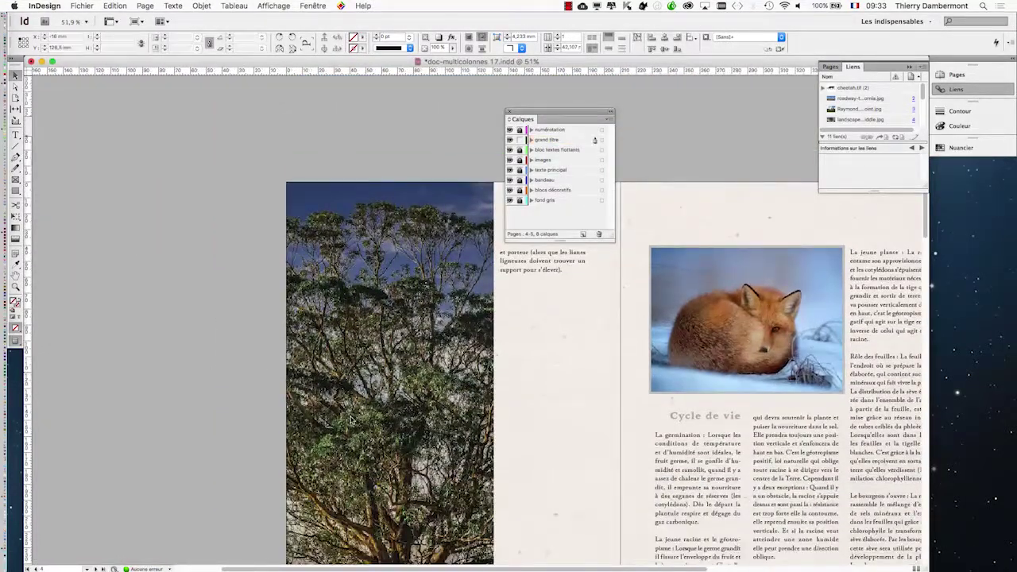
scroll(363, 422, down, 1)
scroll(363, 422, down, 1)
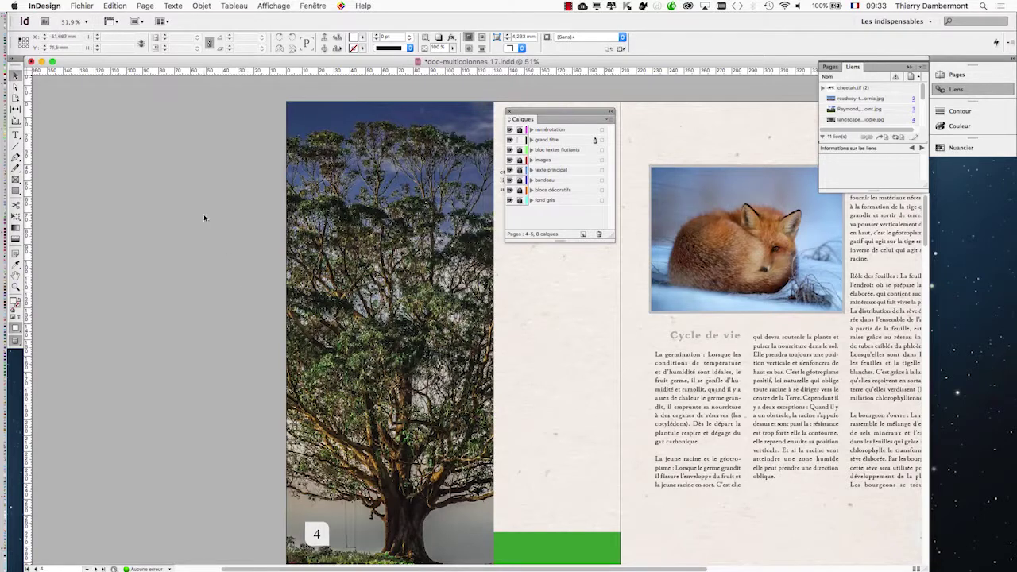
key(super+v)
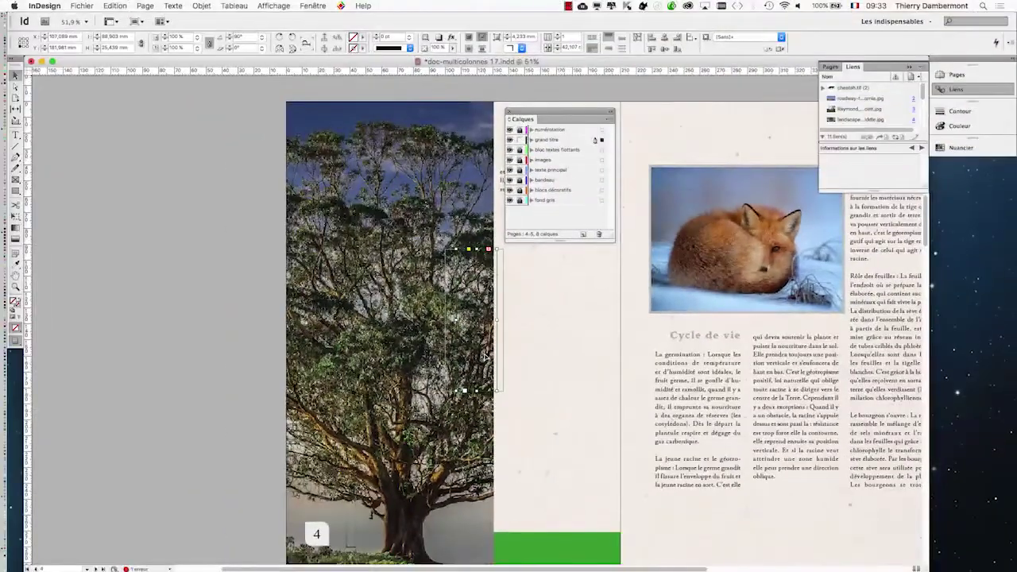
Move the pasted "Arbres" title off the tree photo into the empty column beside it on page 4.
scroll(478, 358, down, 2)
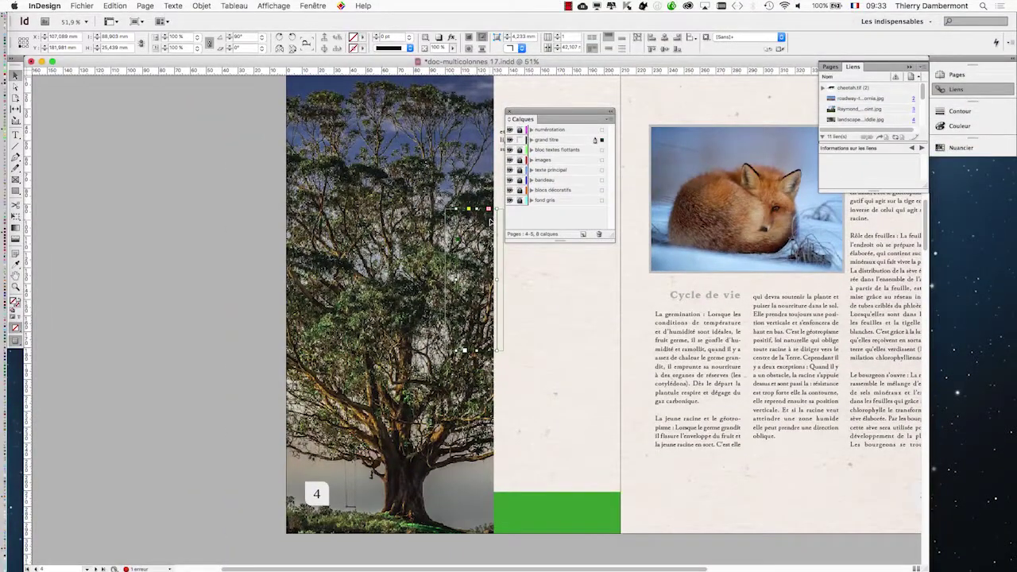
drag(482, 257, 558, 336)
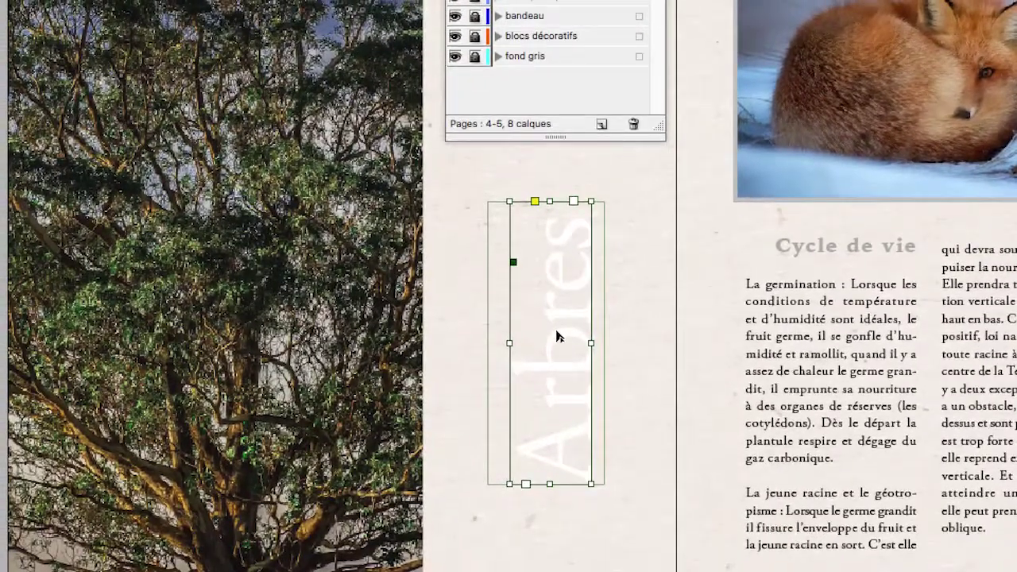
drag(559, 339, 650, 354)
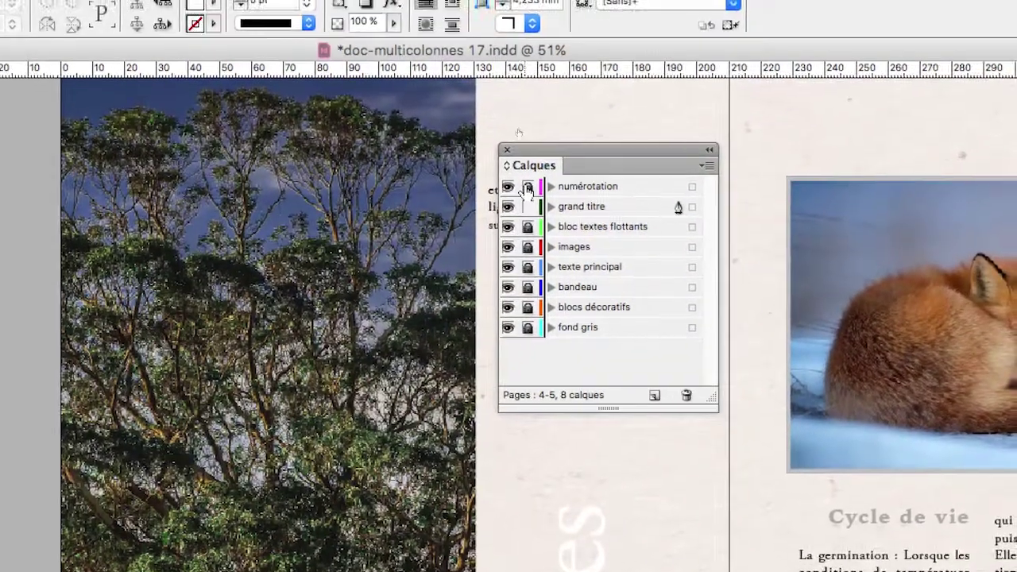
Unlock all layers and relock every one except "grand titre".
drag(528, 187, 528, 327)
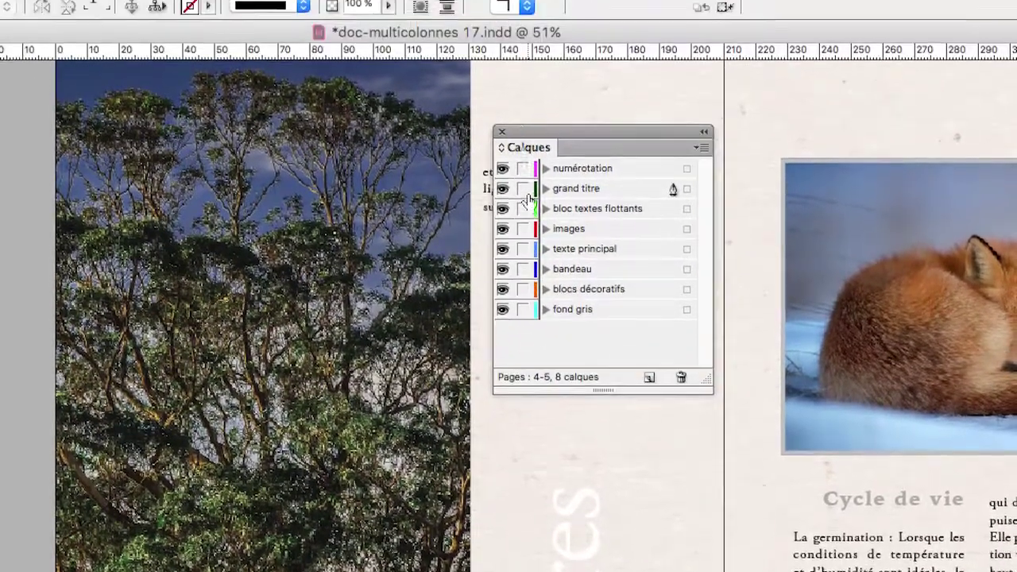
click(525, 118)
click(525, 159)
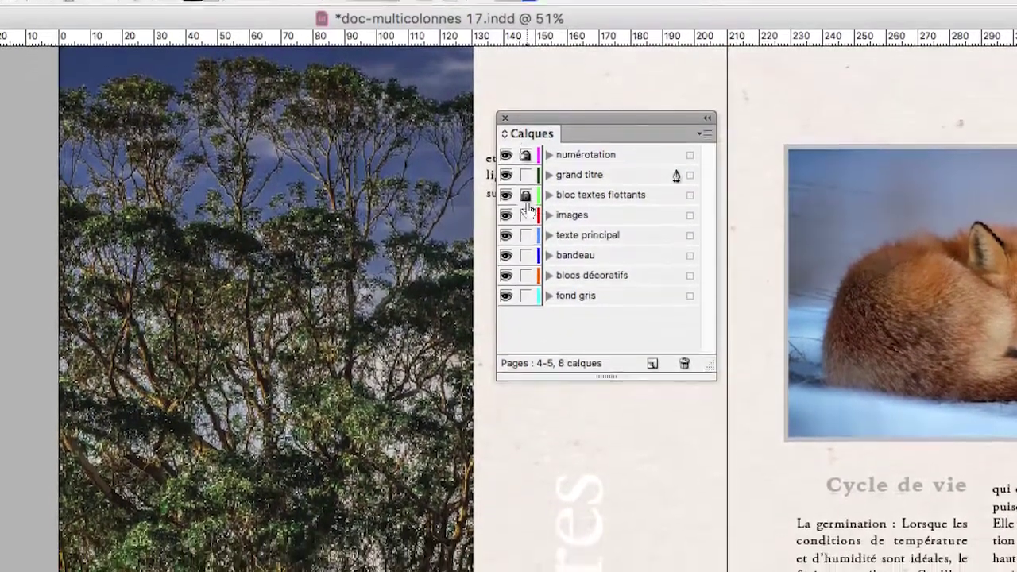
drag(529, 208, 525, 295)
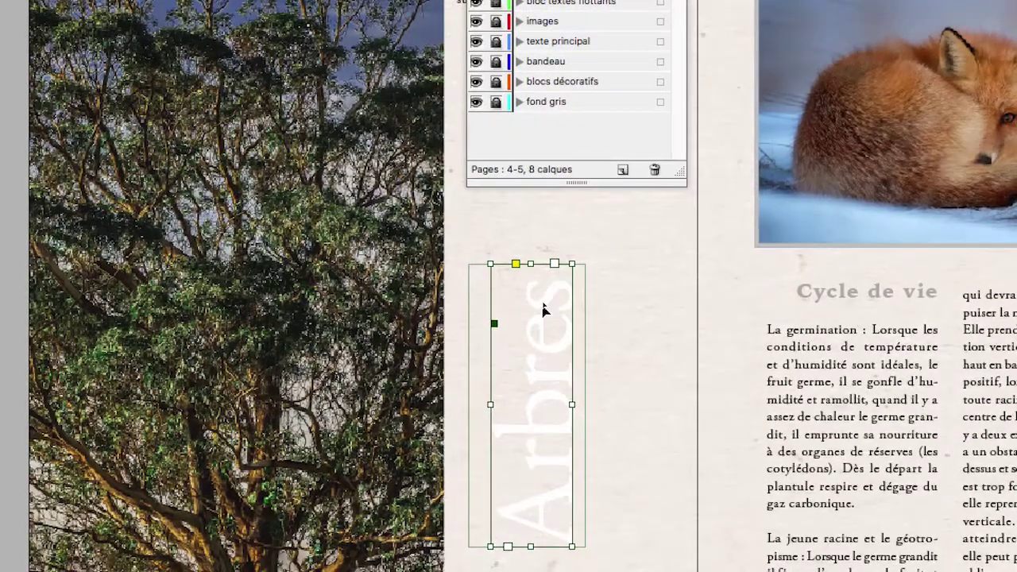
Try the "Arbres" title over the tree photo and return it to the empty column of page 4.
drag(542, 305, 439, 280)
drag(507, 303, 390, 281)
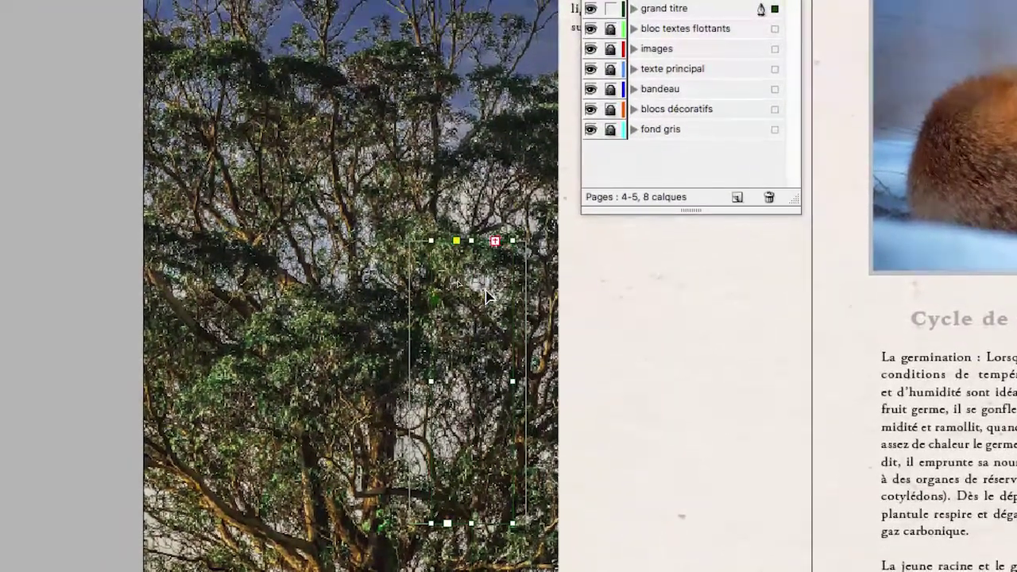
mouse_move(488, 297)
mouse_down()
mouse_move(548, 300)
mouse_move(499, 300)
mouse_up()
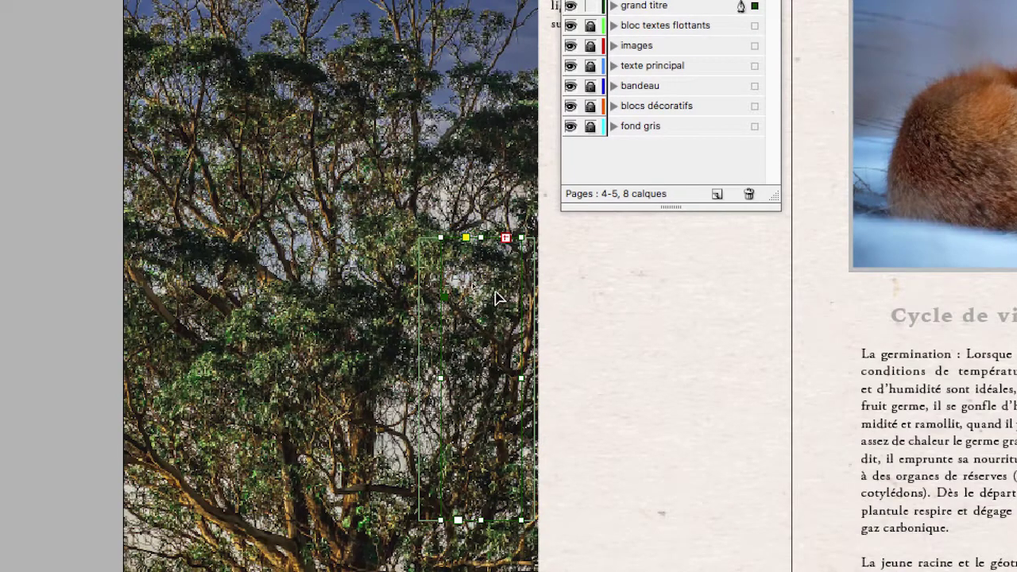
drag(500, 295, 544, 294)
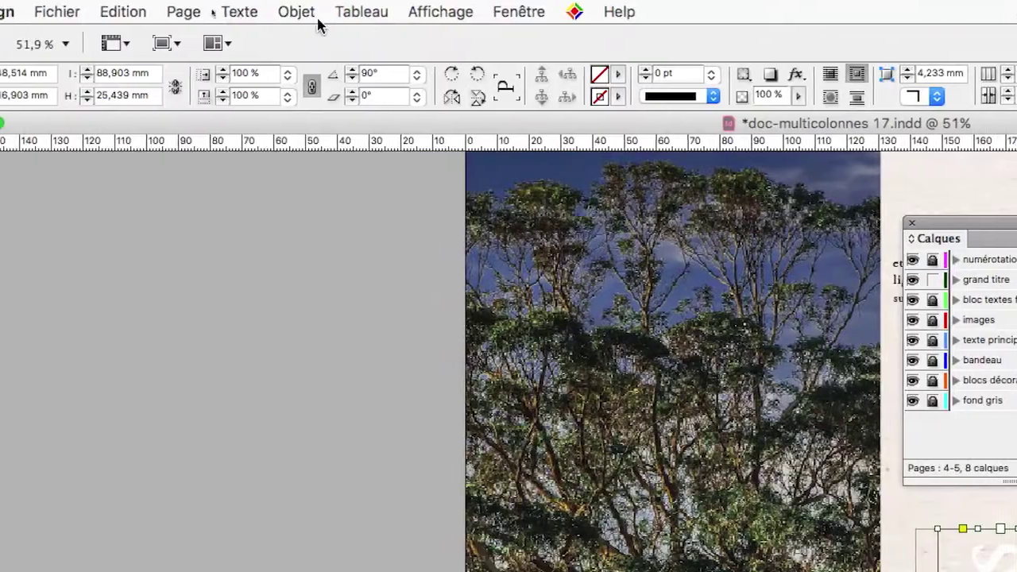
Enable "Ignorer l'habillage" in the text frame options of the "Arbres" title on page 4.
click(306, 13)
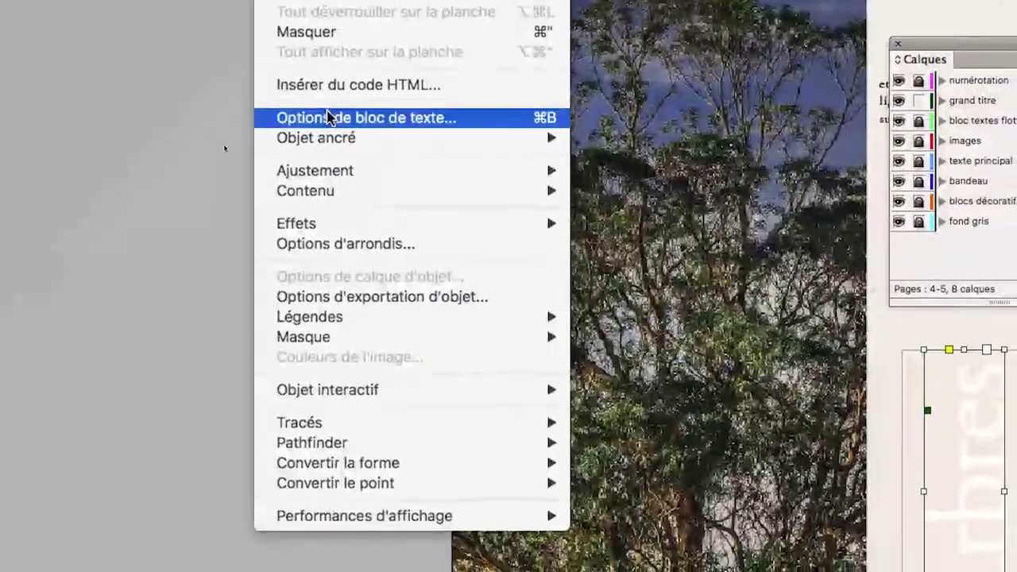
click(330, 117)
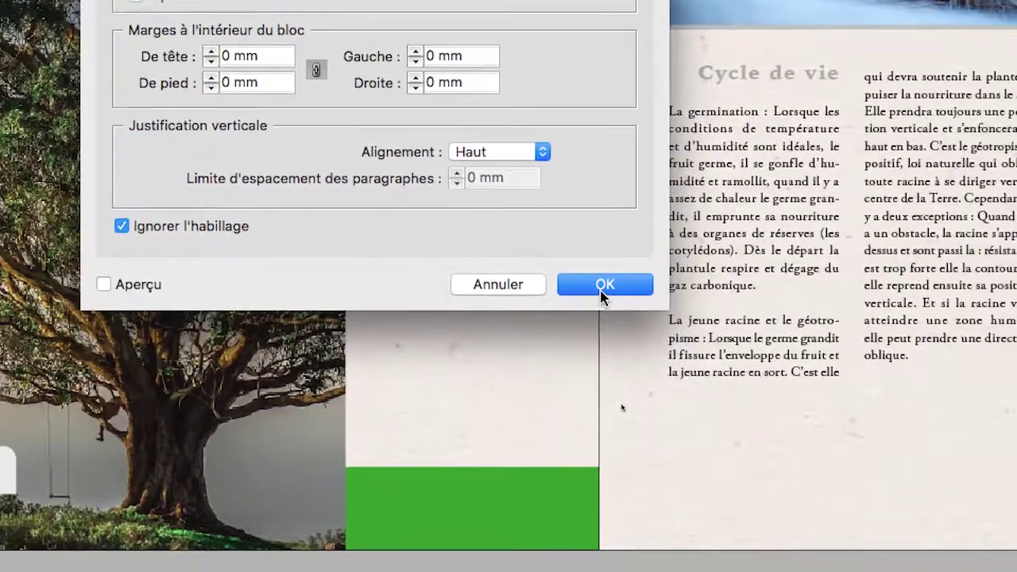
click(878, 314)
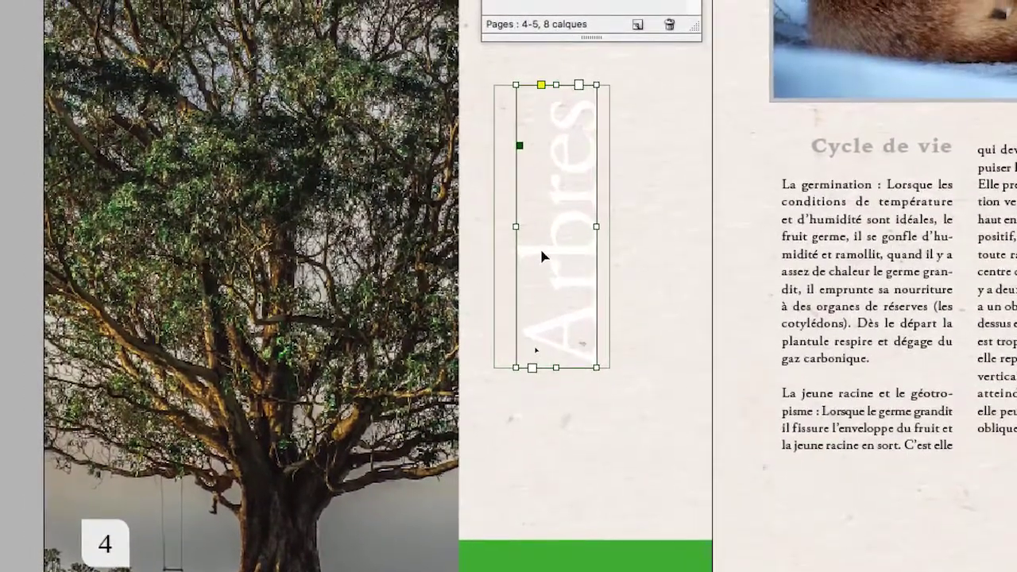
Test the "Arbres" title over the tree photo and place it back in the empty column at about X 140 mm.
drag(428, 174, 385, 179)
drag(537, 255, 366, 259)
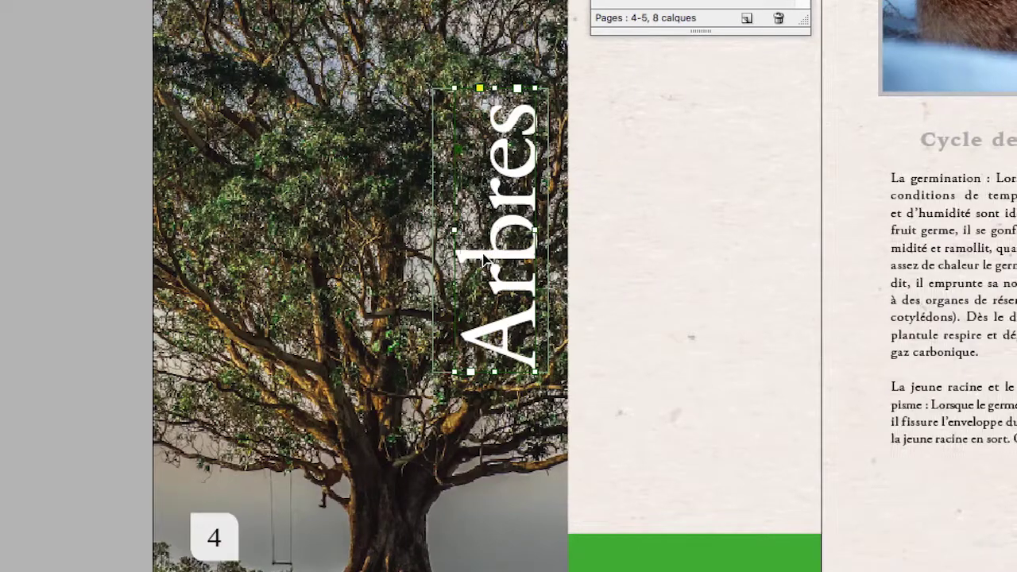
drag(485, 261, 394, 263)
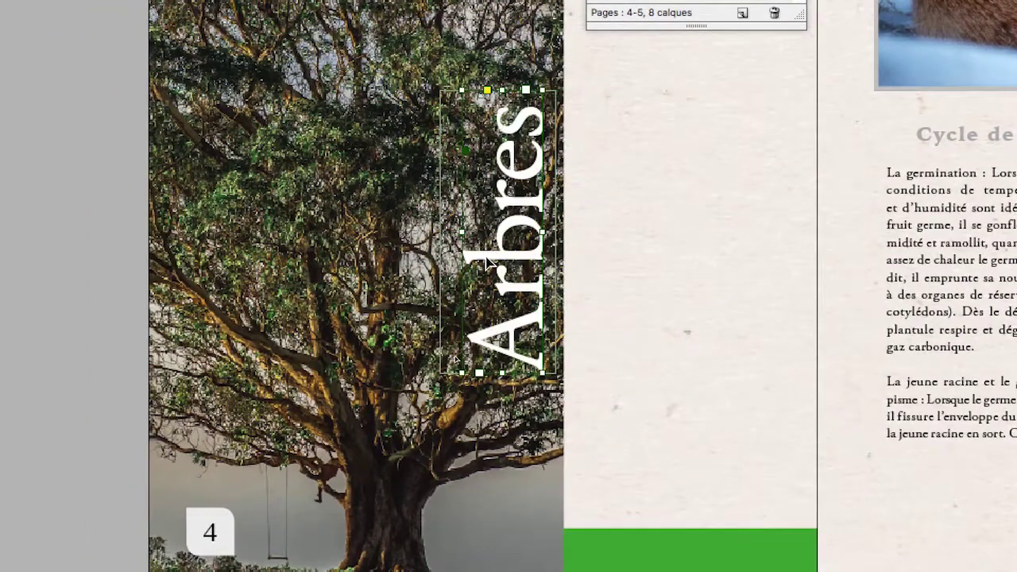
drag(487, 262, 628, 265)
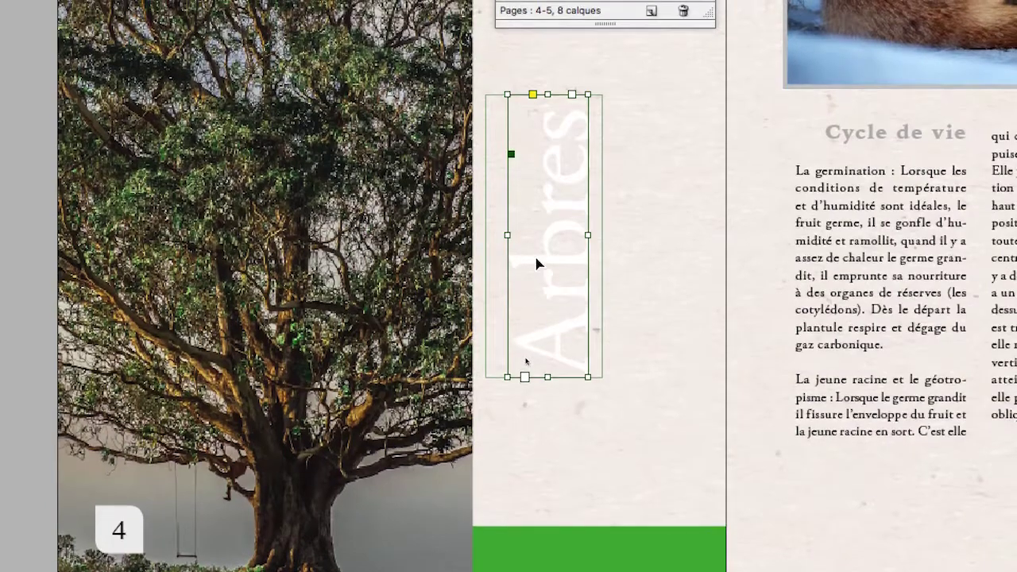
drag(537, 263, 371, 266)
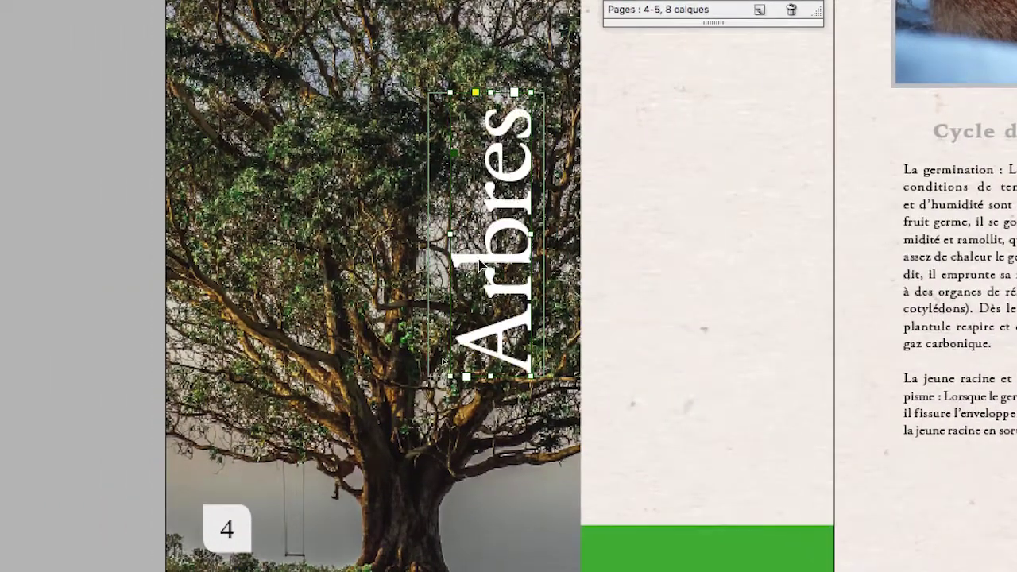
drag(480, 267, 536, 266)
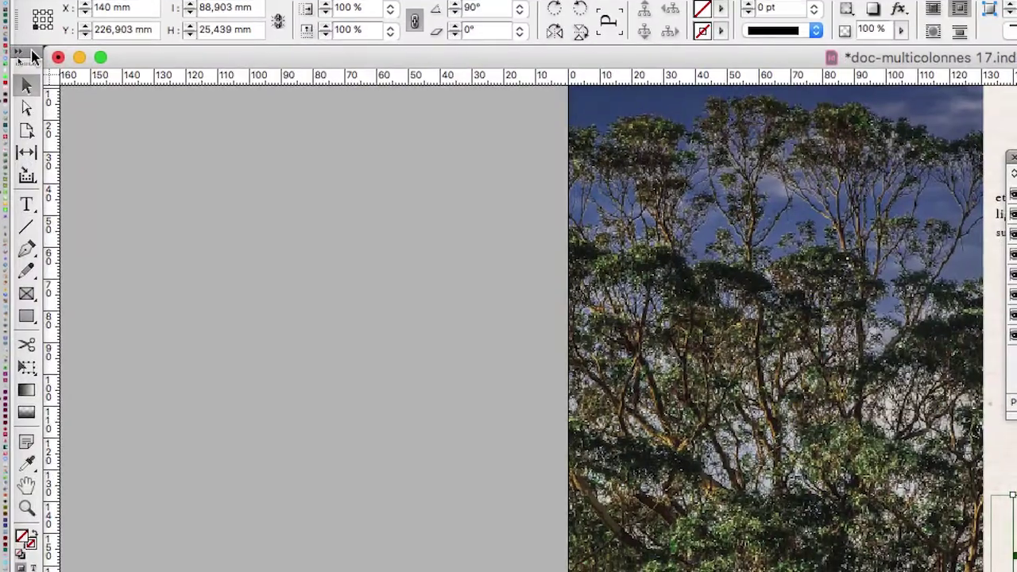
Rotate the "Arbres" title on page 4 to horizontal with the Free Transform tool, straddling the tree photo and the column.
drag(34, 55, 750, 221)
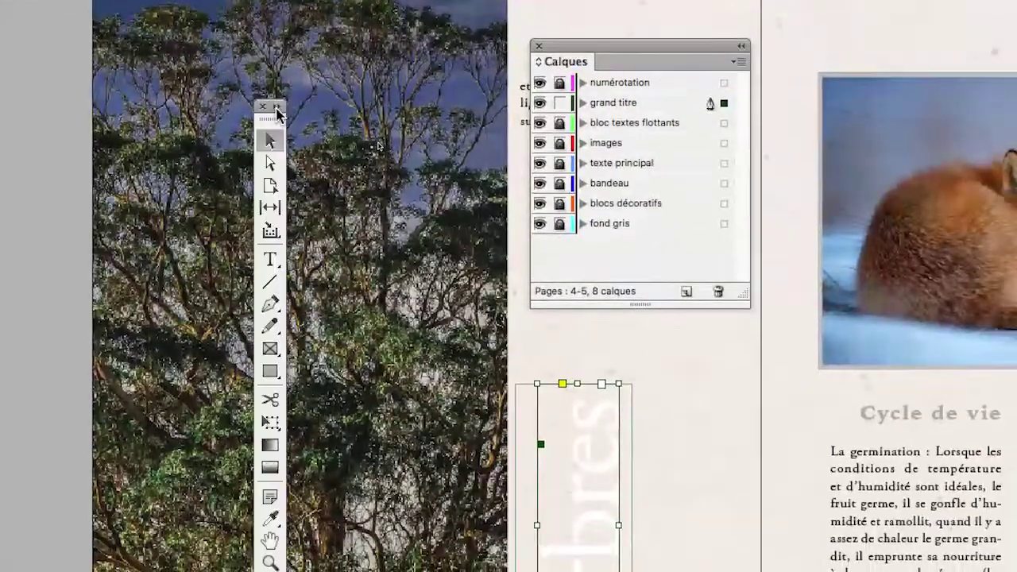
click(276, 110)
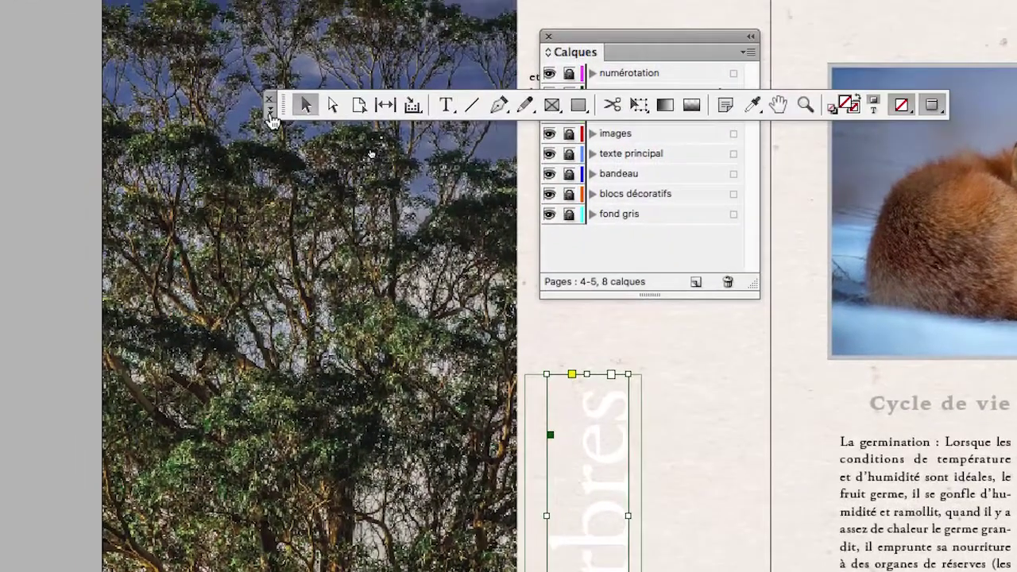
click(259, 126)
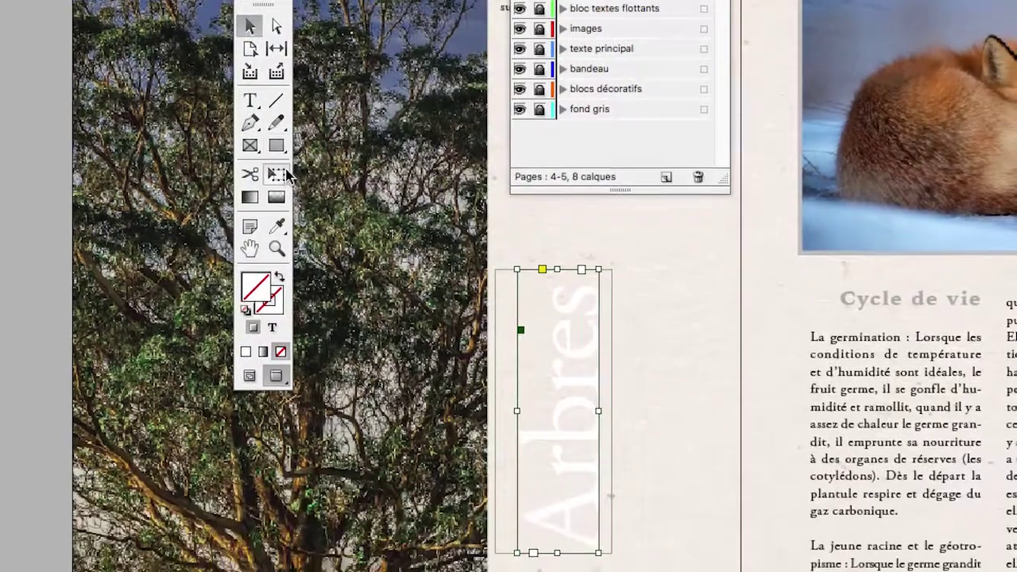
click(307, 278)
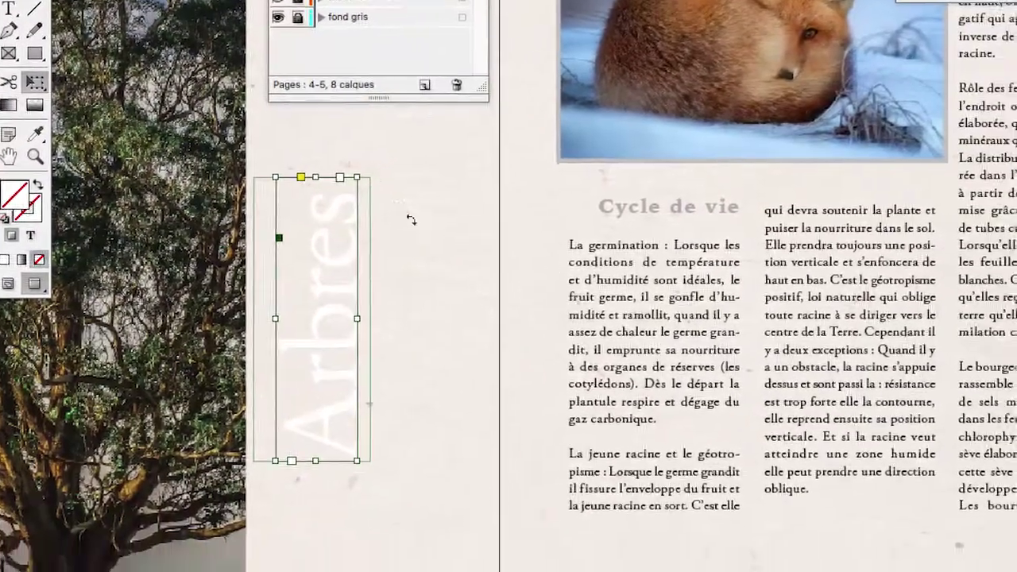
drag(610, 295, 646, 344)
drag(400, 198, 449, 268)
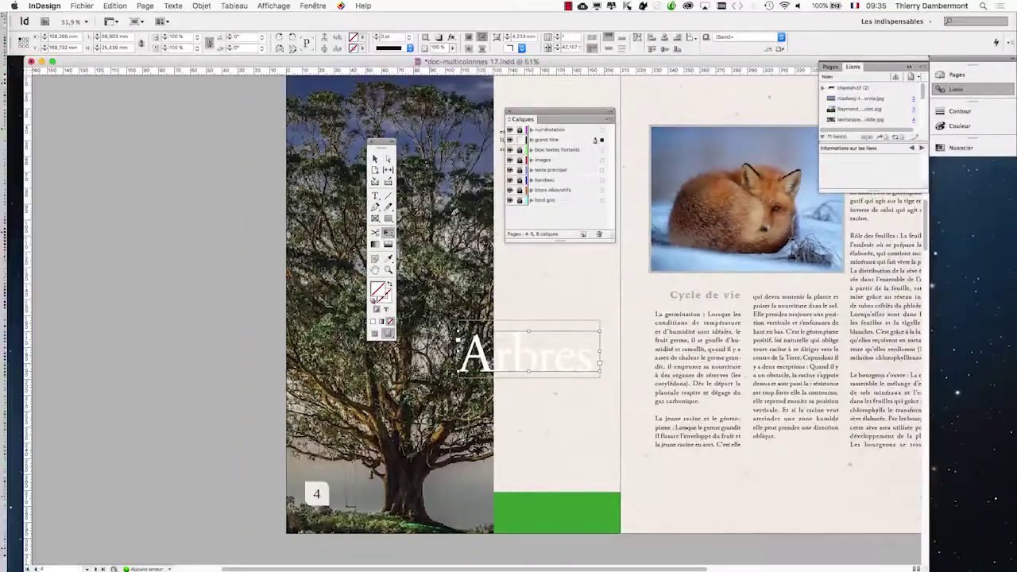
Replace the horizontal title's text "Arbres" with "les géants".
drag(353, 136, 167, 131)
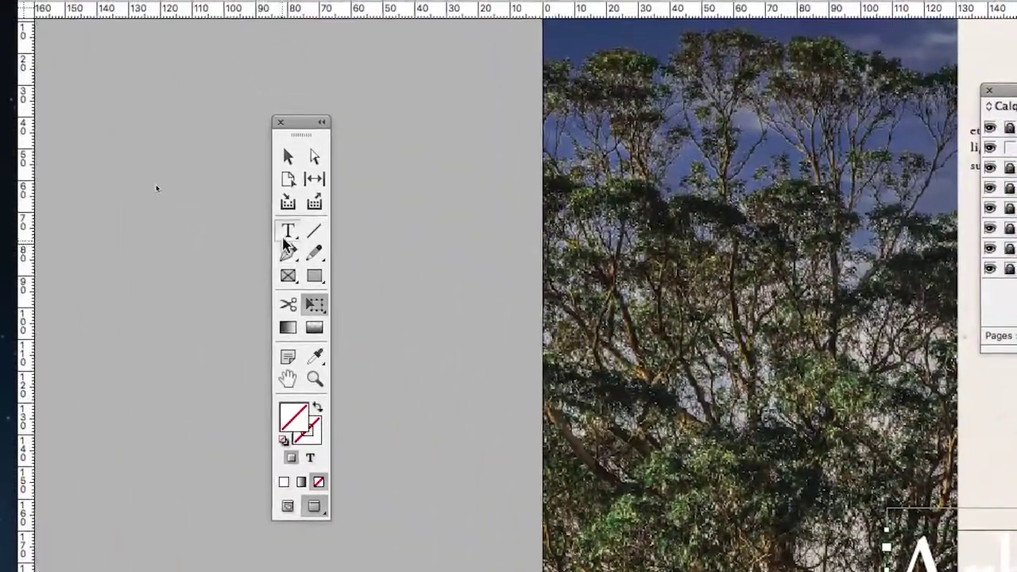
click(276, 213)
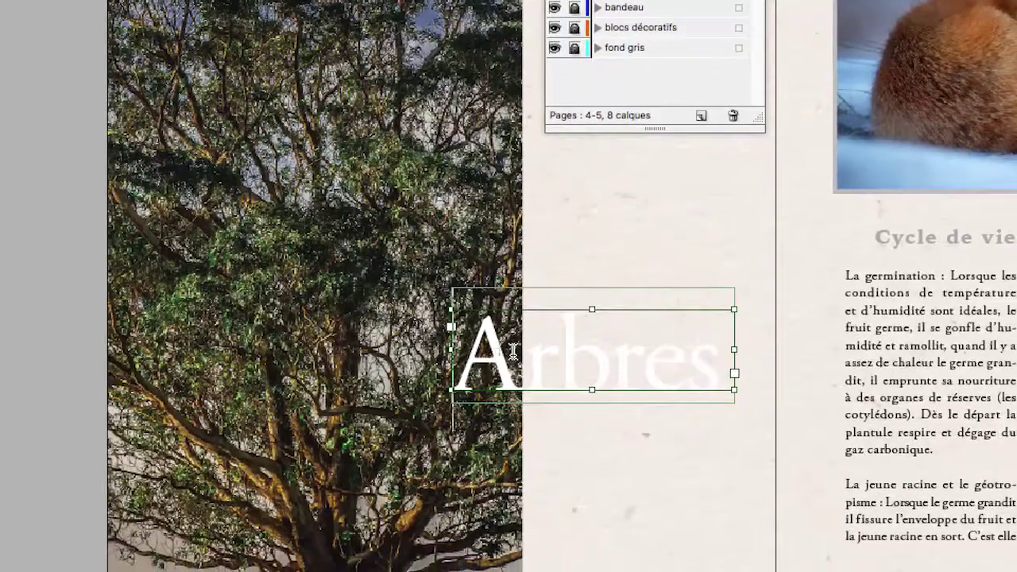
drag(529, 375, 792, 378)
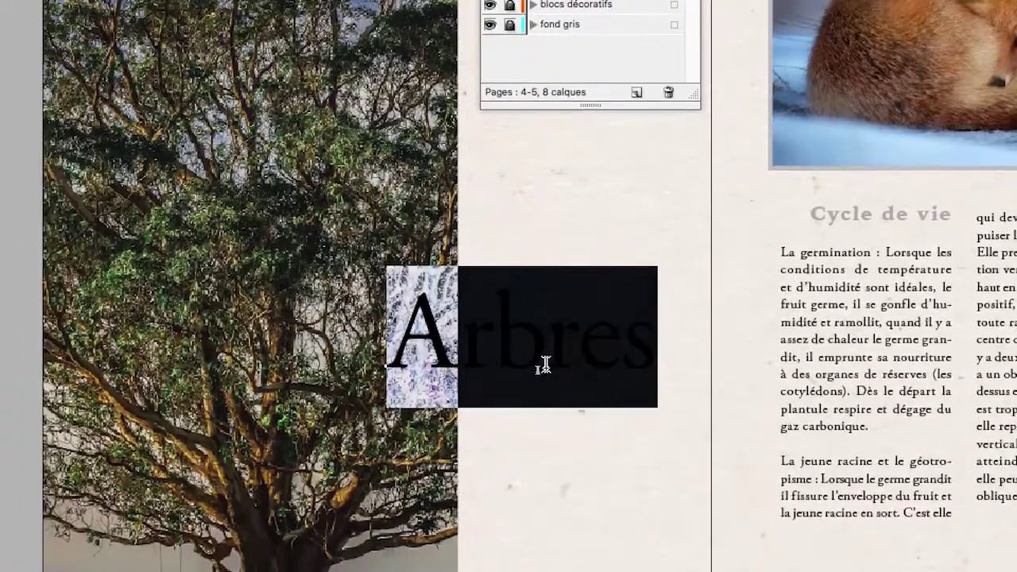
text(les gé)
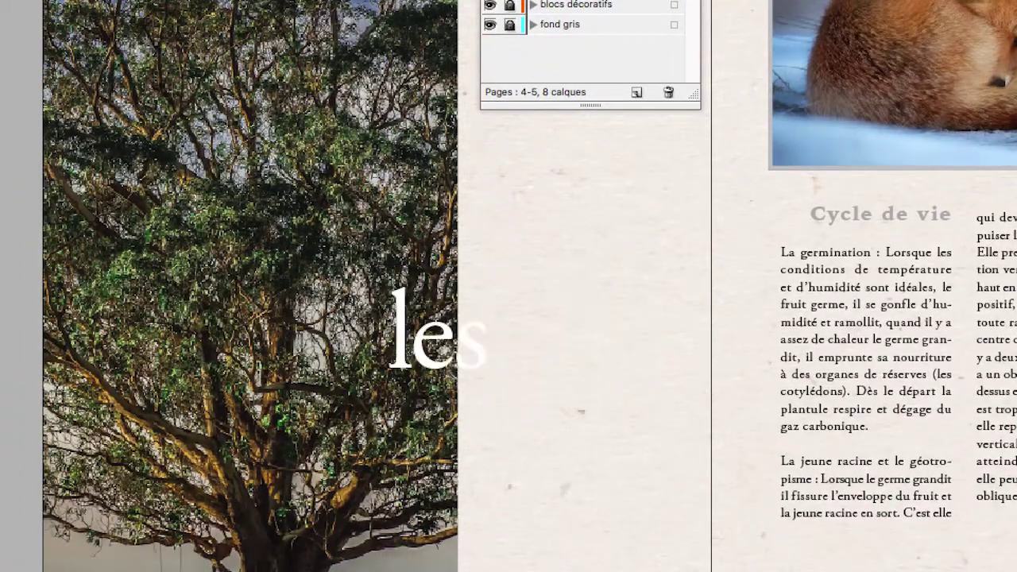
text(an)
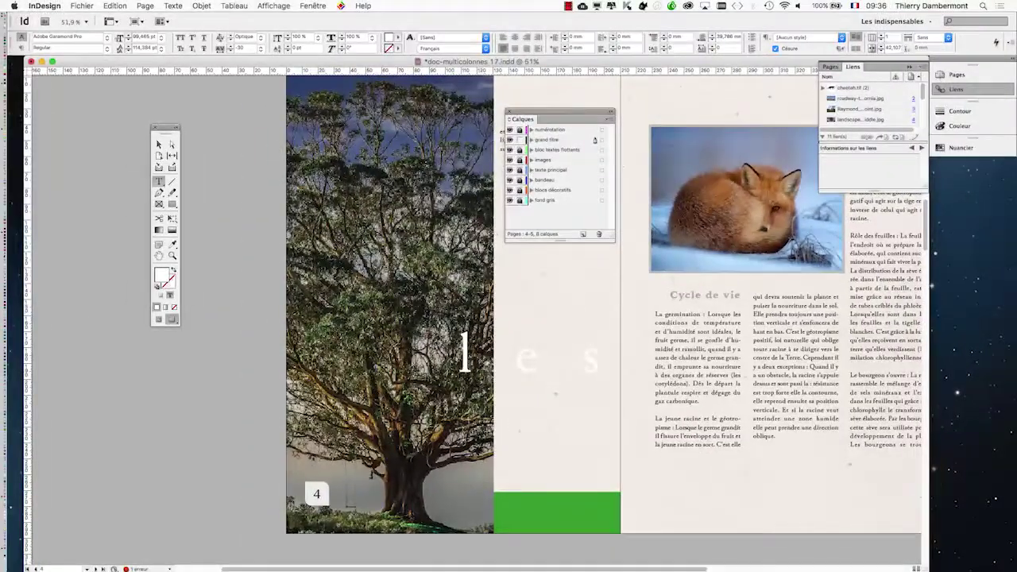
Fit the title frame to the full "les géants" text.
drag(165, 127, 262, 168)
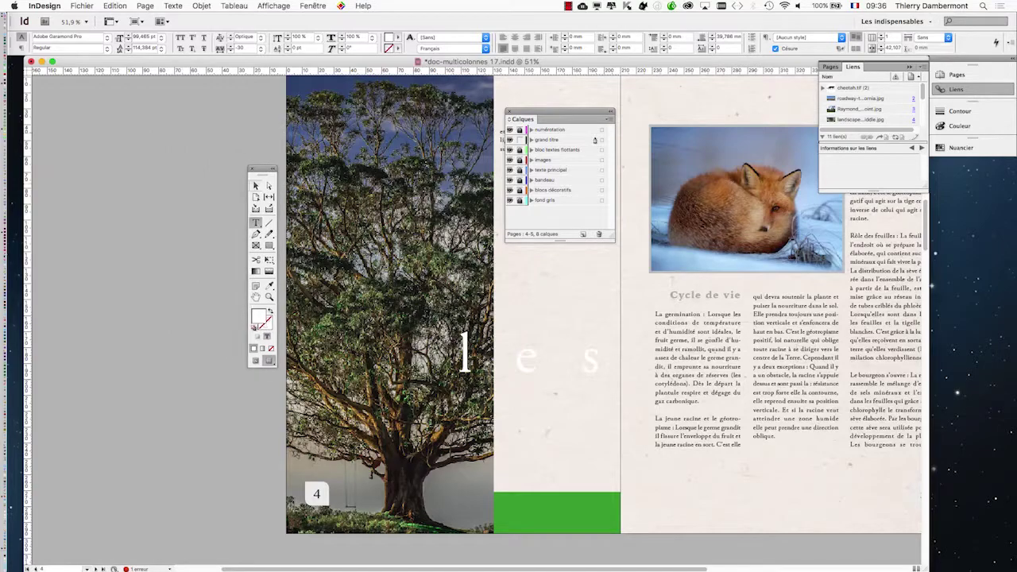
click(256, 185)
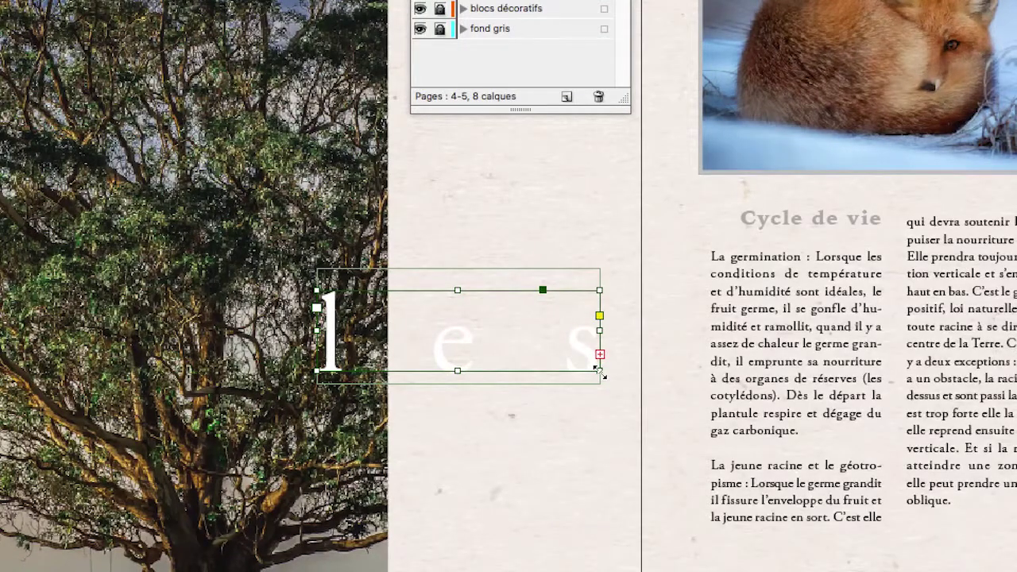
double_click(599, 371)
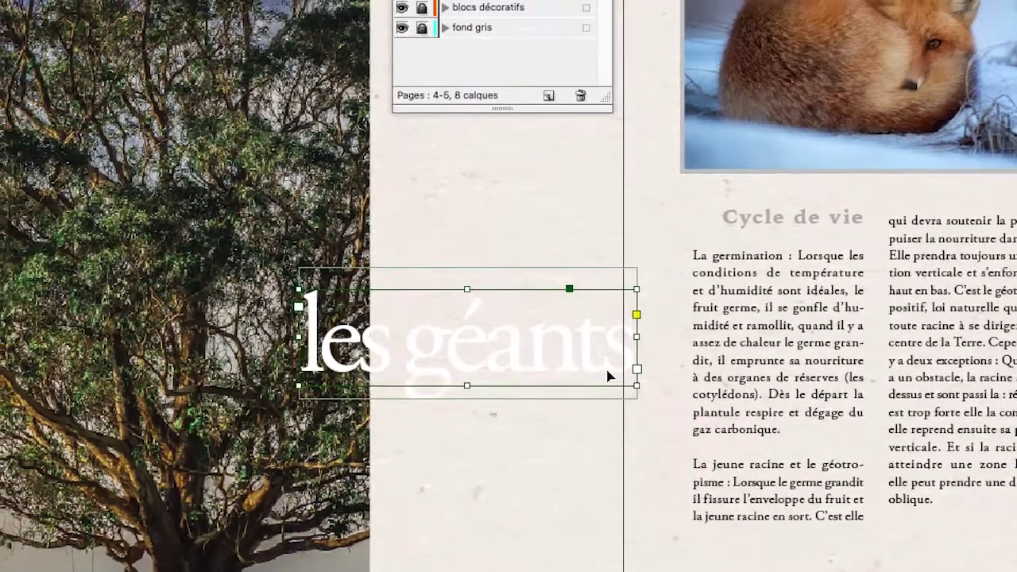
Move the "les géants" title onto the upper part of the tree photo and scale it down to about 75 mm wide.
drag(586, 360, 279, 41)
drag(506, 272, 495, 224)
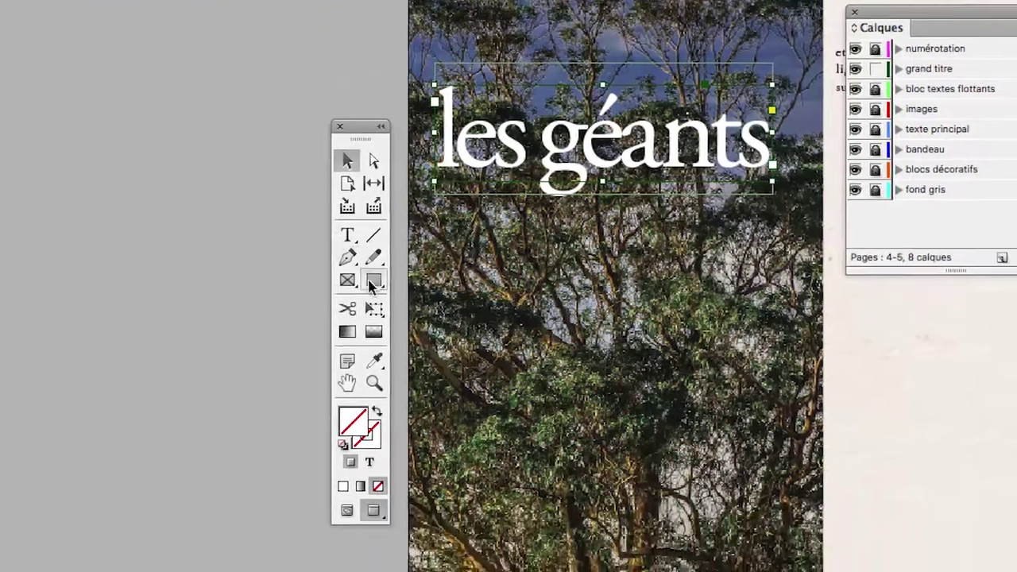
click(375, 308)
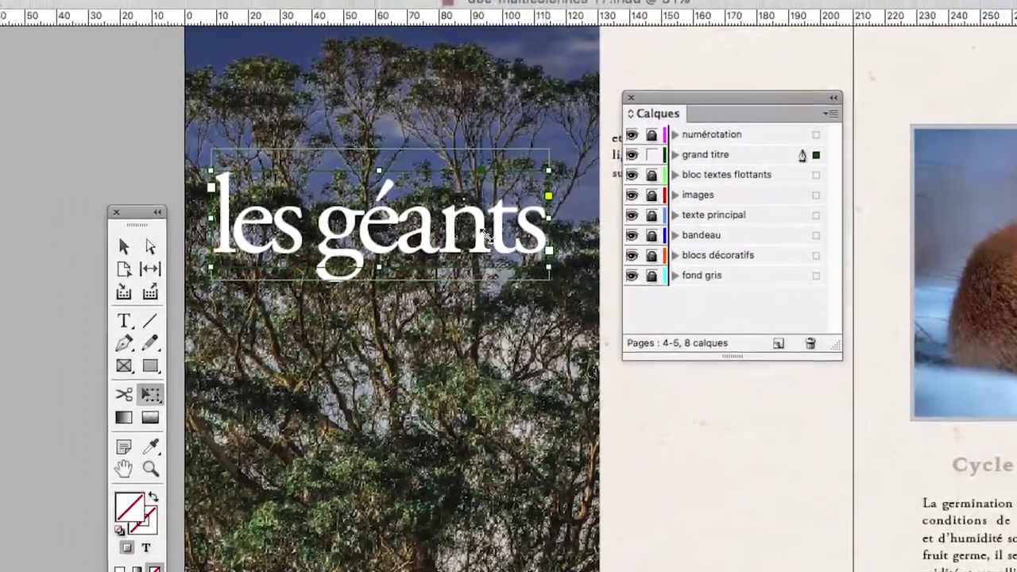
drag(515, 245, 469, 228)
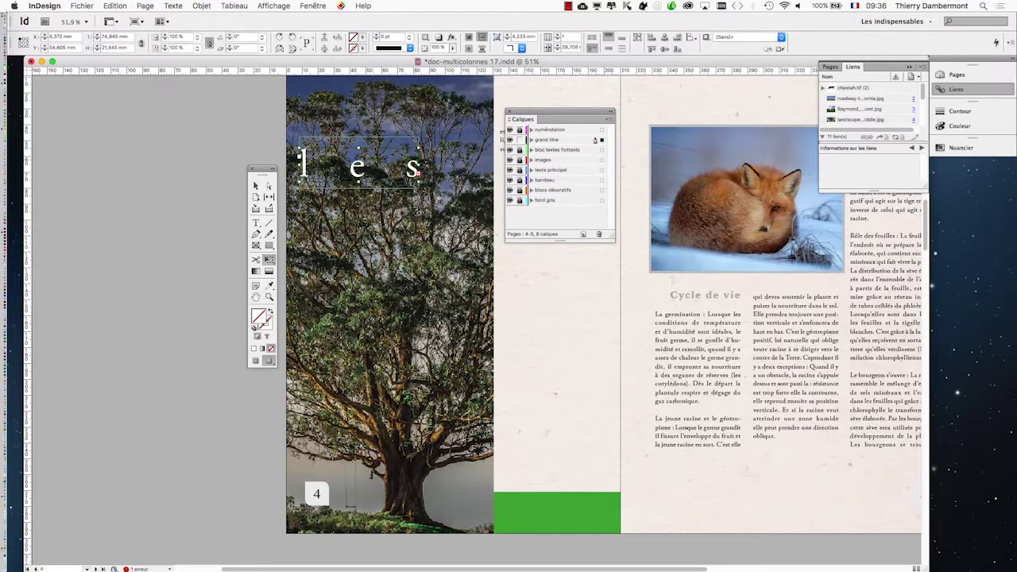
Remove the text wrap from the "les géants" title frame.
click(313, 6)
click(334, 134)
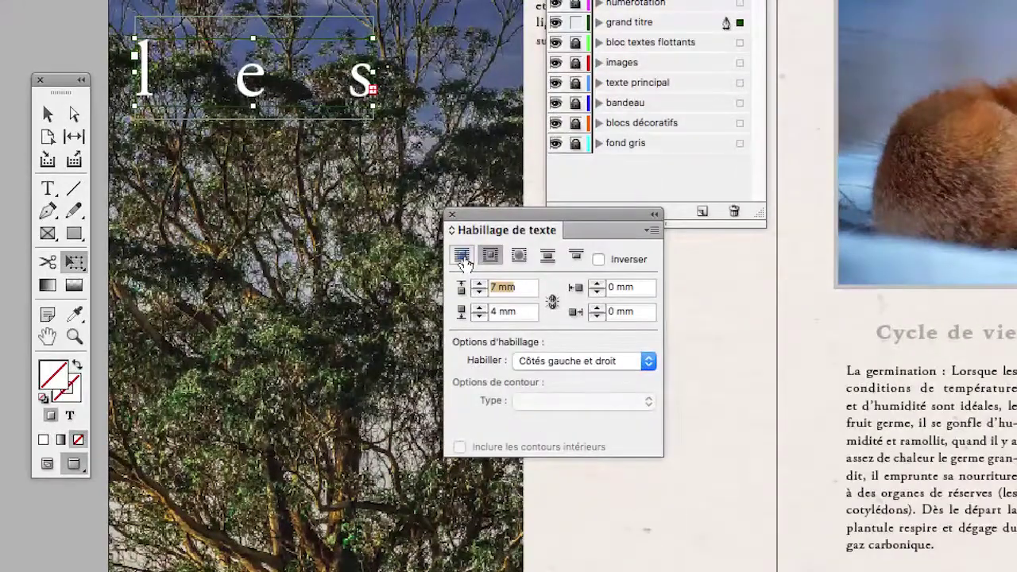
click(462, 258)
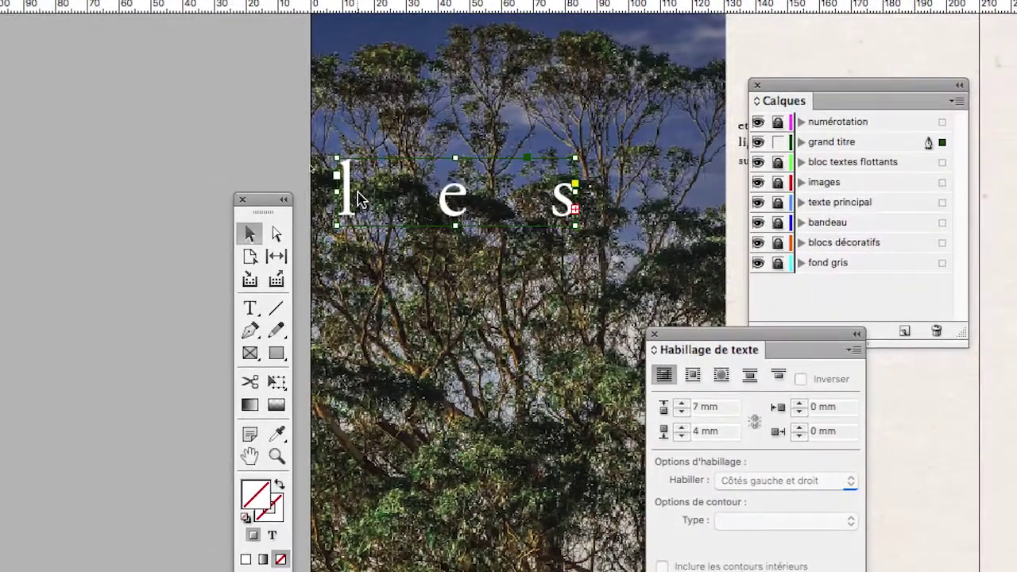
Enlarge the title frame to about 92 × 29 mm to make room for the whole "les géants" text.
double_click(465, 188)
key(Escape)
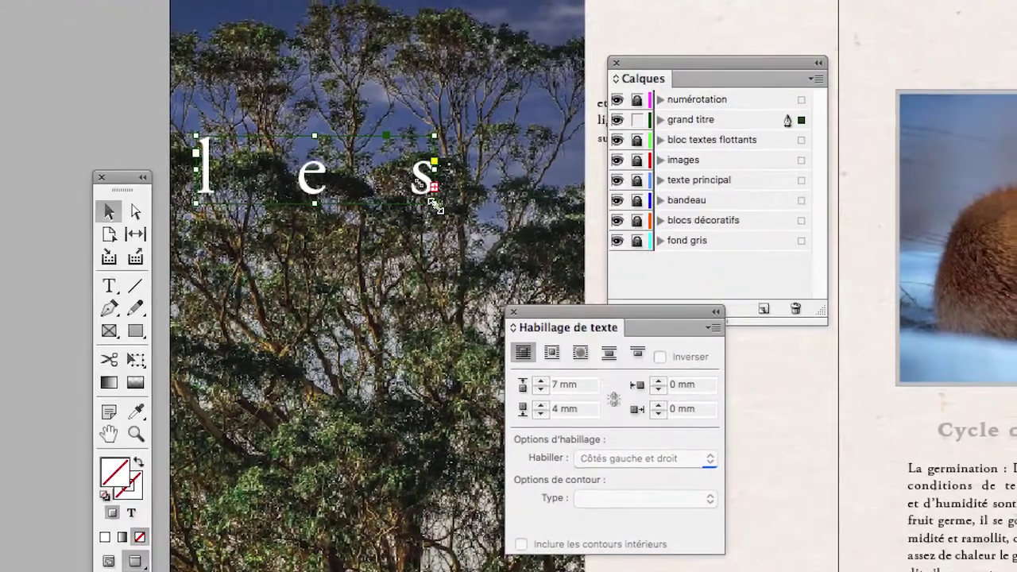
mouse_move(436, 205)
mouse_down()
mouse_move(421, 190)
mouse_move(433, 258)
mouse_move(459, 200)
mouse_move(452, 213)
mouse_up()
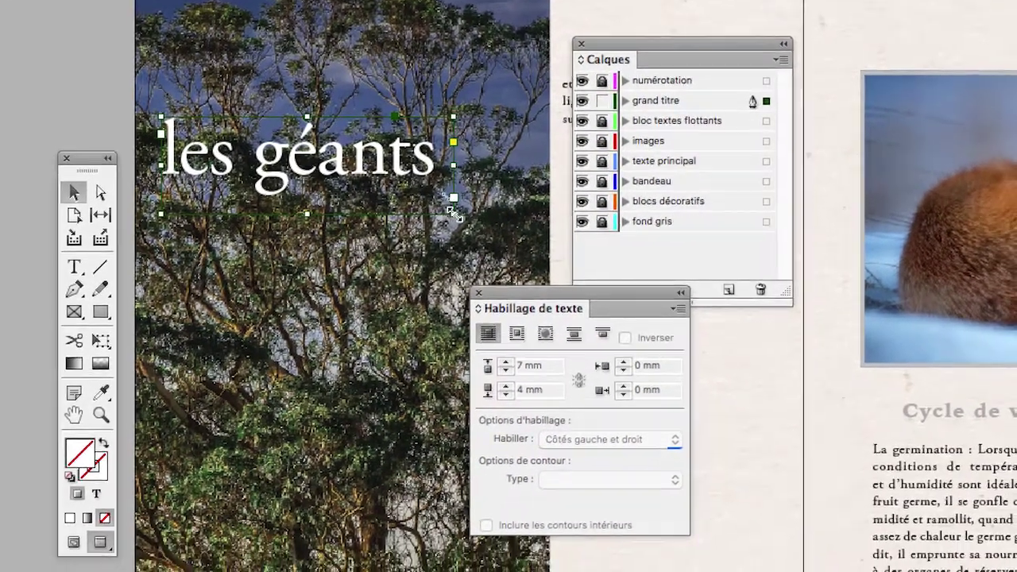
drag(455, 214, 454, 210)
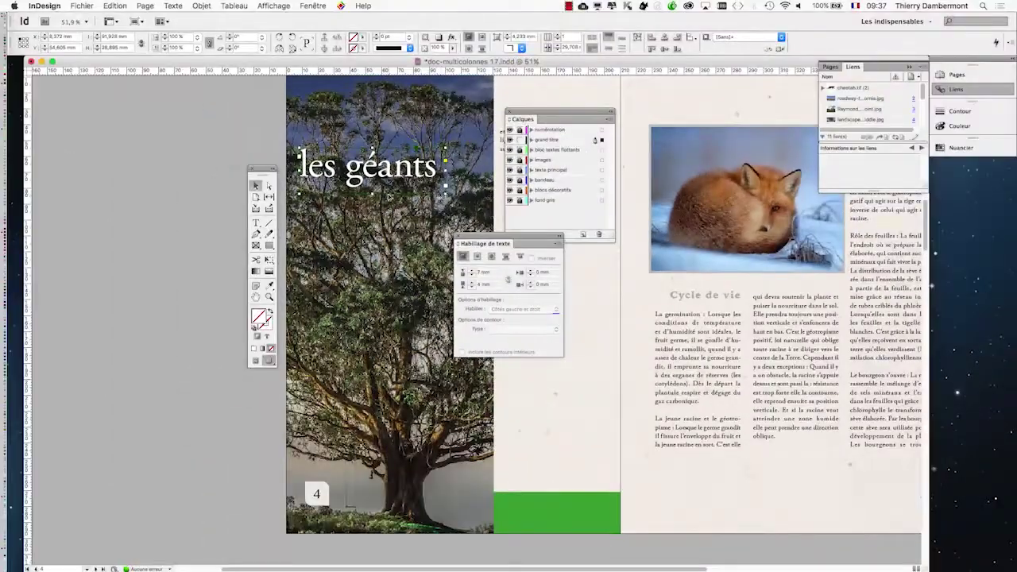
Scale the "les géants" title down to about 80 mm wide and move it up to about X 15 mm, Y 40 mm.
key(e)
drag(444, 191, 427, 183)
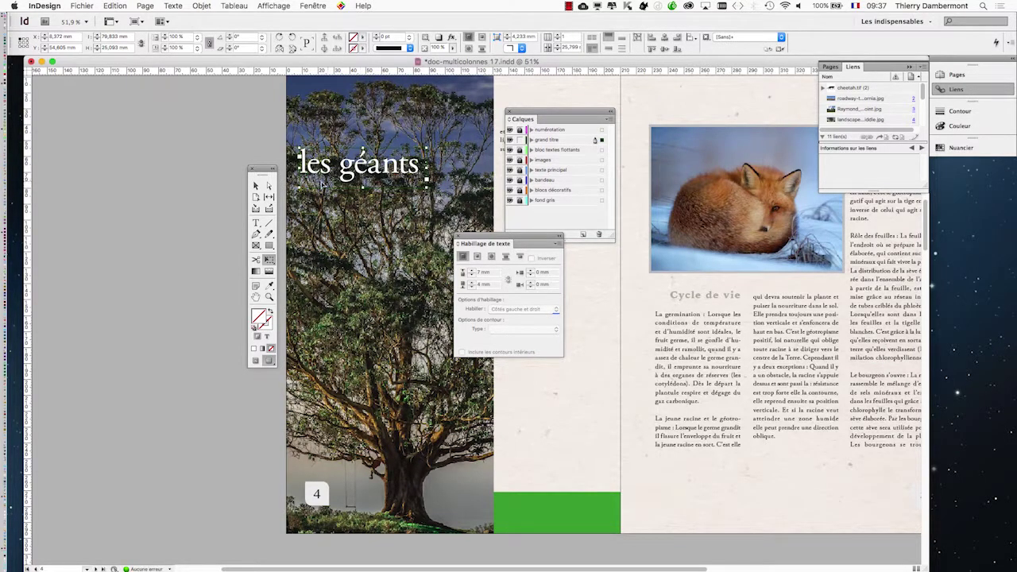
click(256, 186)
drag(338, 165, 348, 142)
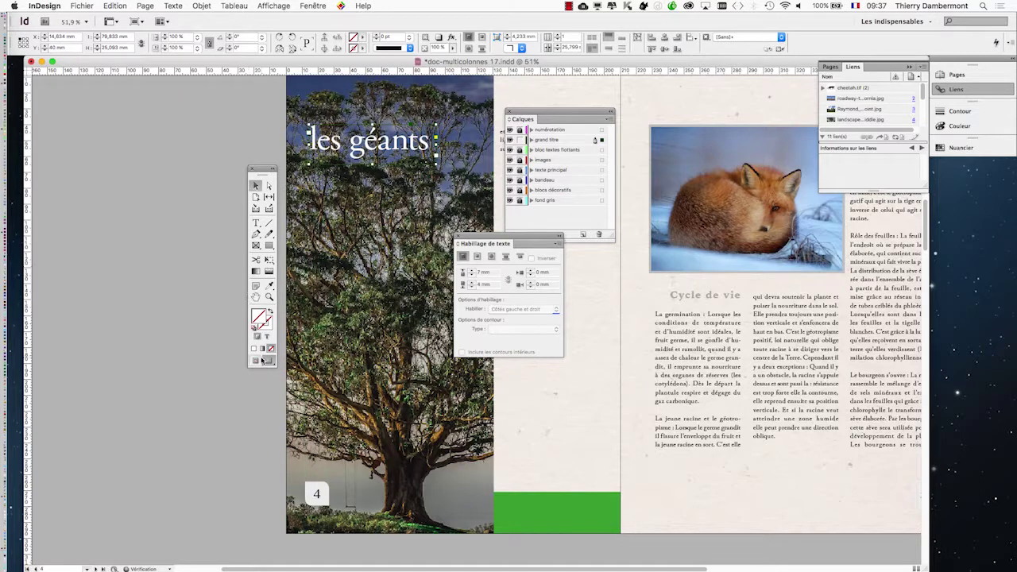
Try the "les géants" title in the sky above the tree and place it lower over the foliage.
click(269, 360)
click(270, 361)
scroll(386, 249, up, 3)
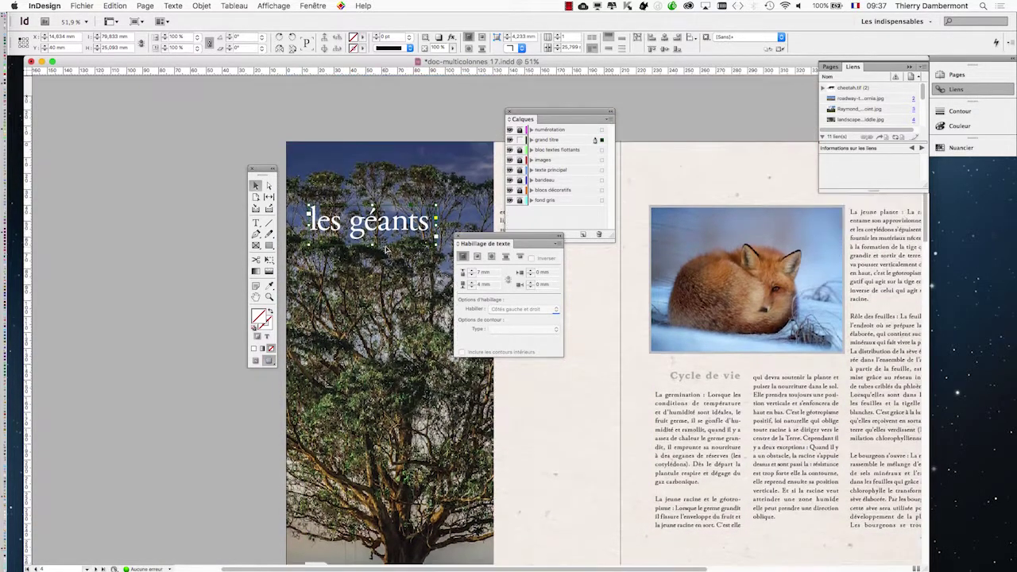
click(236, 173)
drag(385, 227, 416, 182)
click(243, 141)
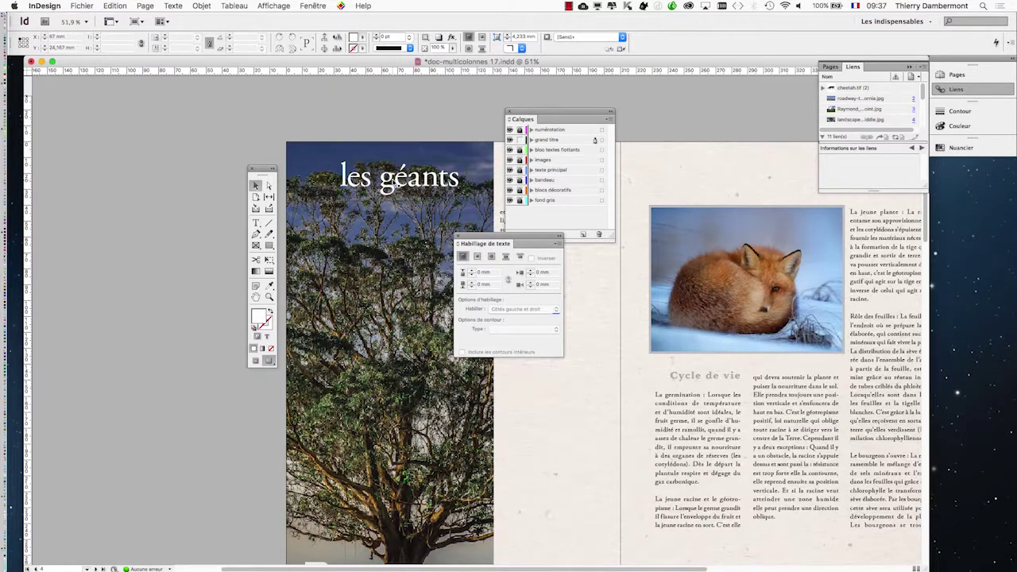
drag(343, 297, 343, 296)
click(236, 272)
click(188, 290)
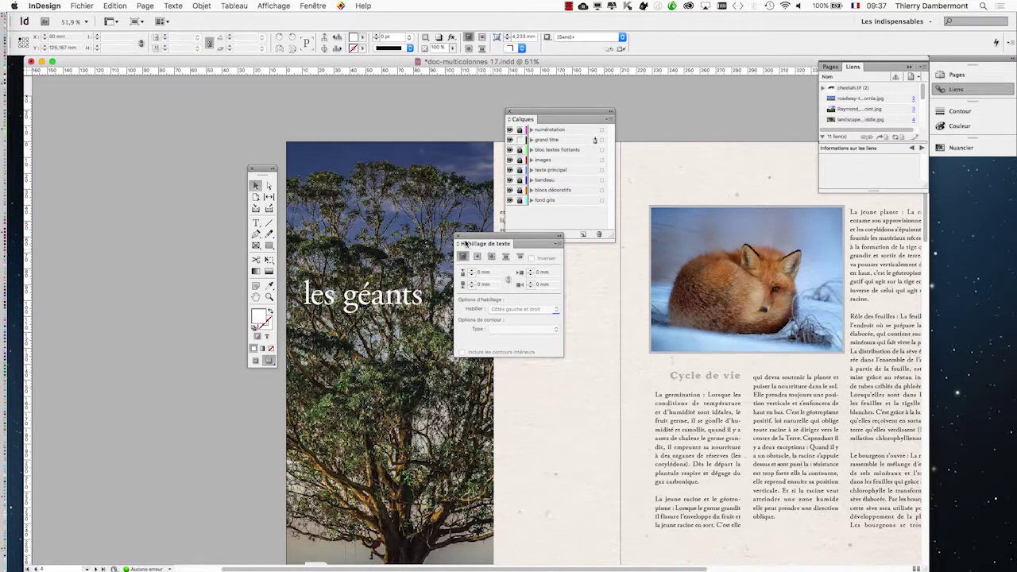
click(458, 237)
Save the document as "doc-multicolonnes 18.indd".
click(86, 6)
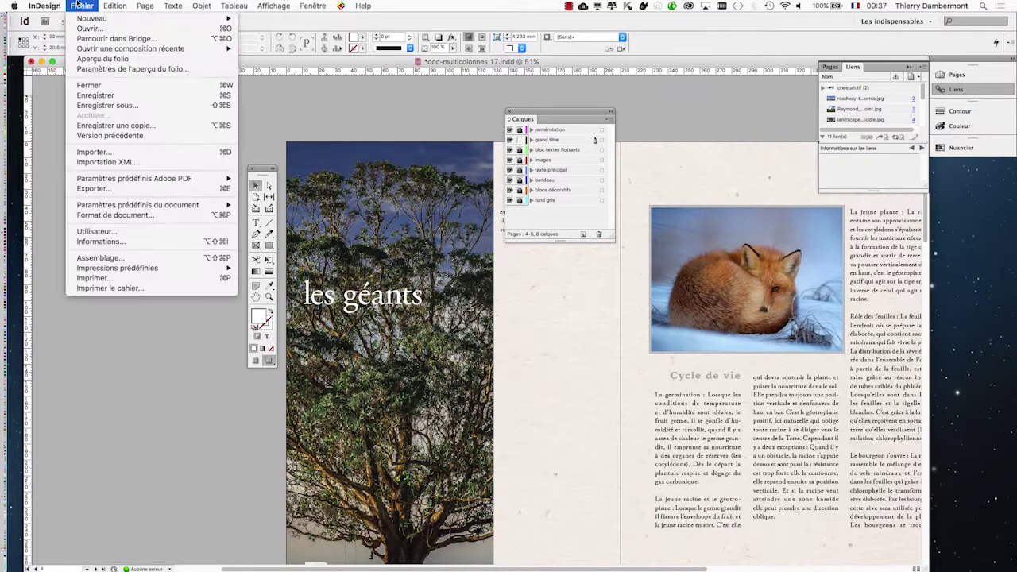
click(120, 108)
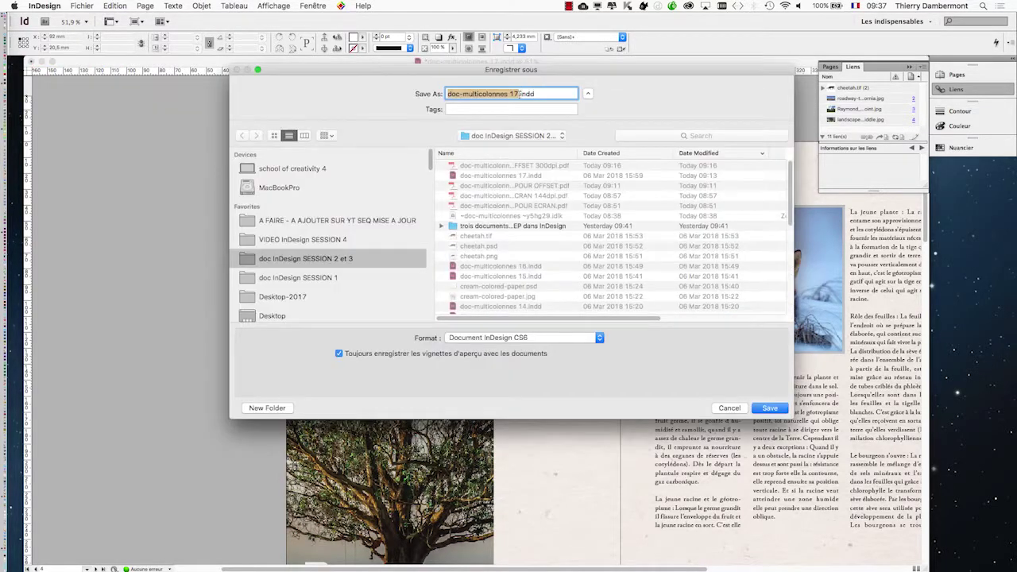
click(520, 96)
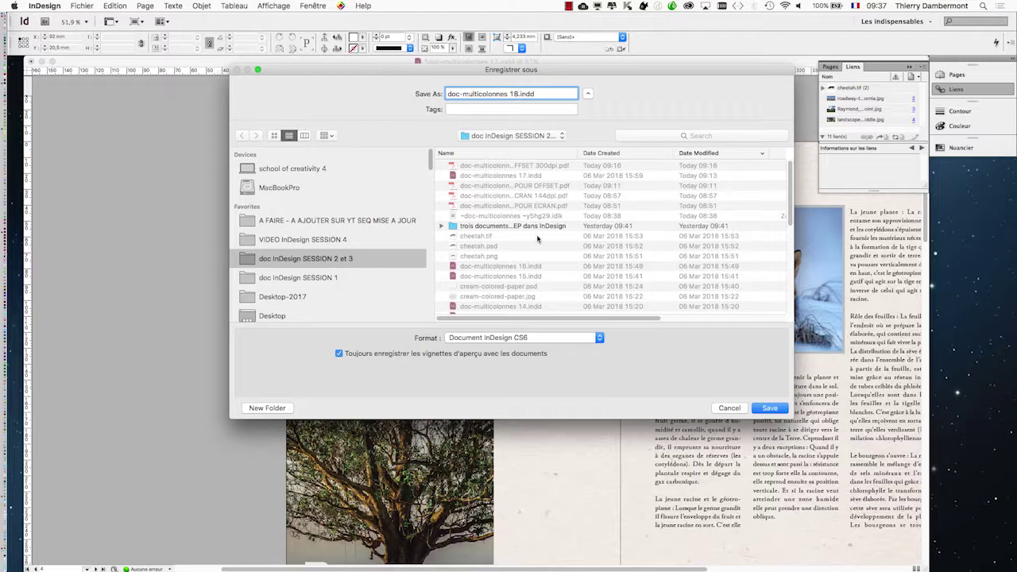
text(8)
click(769, 408)
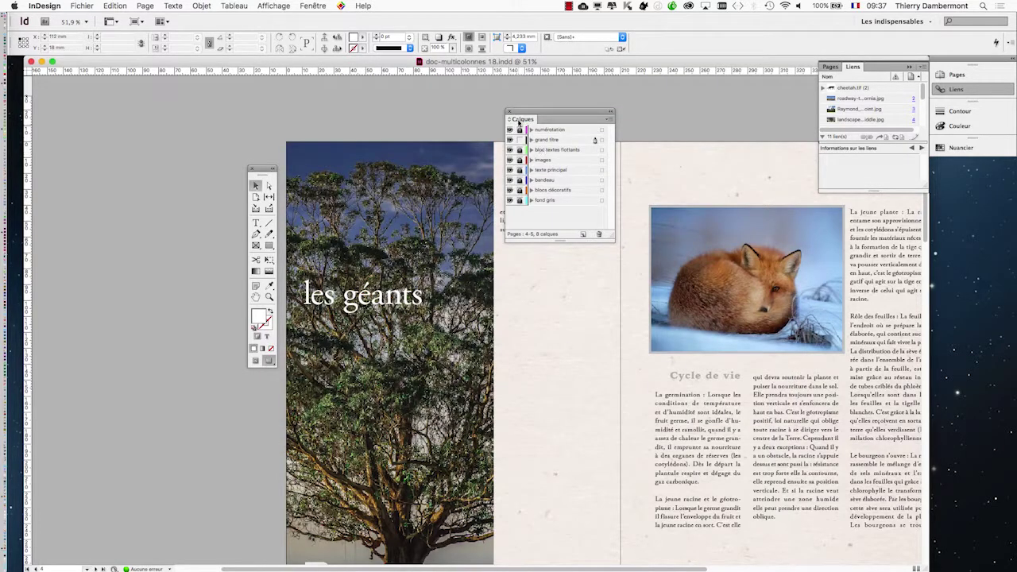
Review the spreads and compare the "Arbres" title on page 1 with "les géants" over the tree photo on page 4.
drag(519, 114, 564, 111)
drag(262, 168, 158, 152)
key(super+minus)
key(super+minus)
key(super+minus)
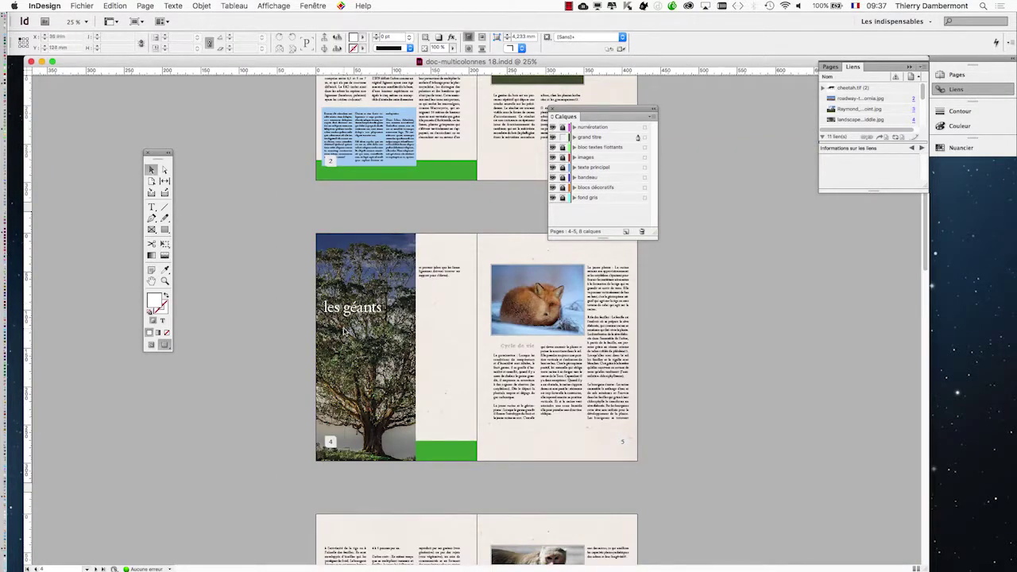
scroll(416, 340, up, 5)
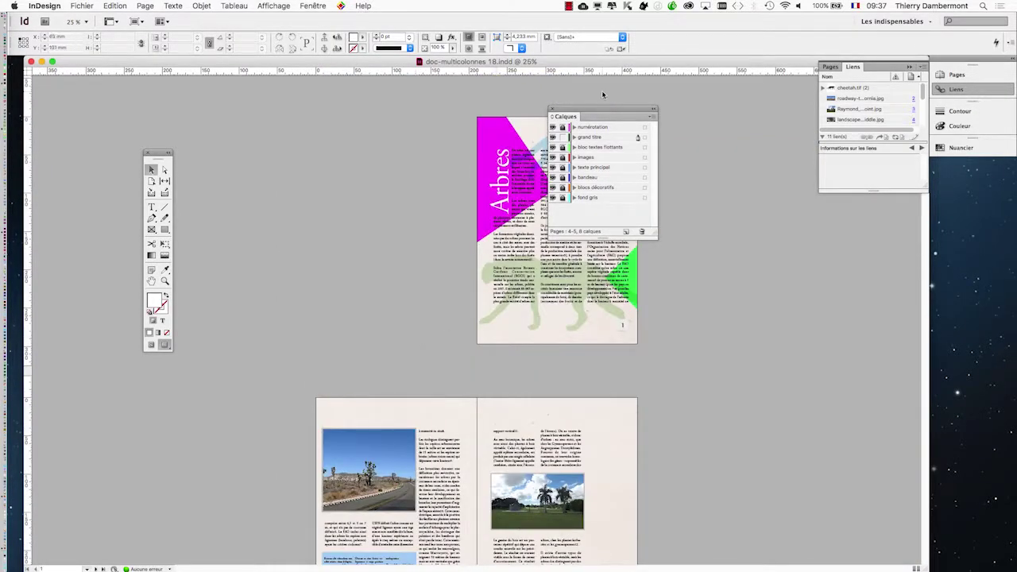
drag(596, 108, 720, 116)
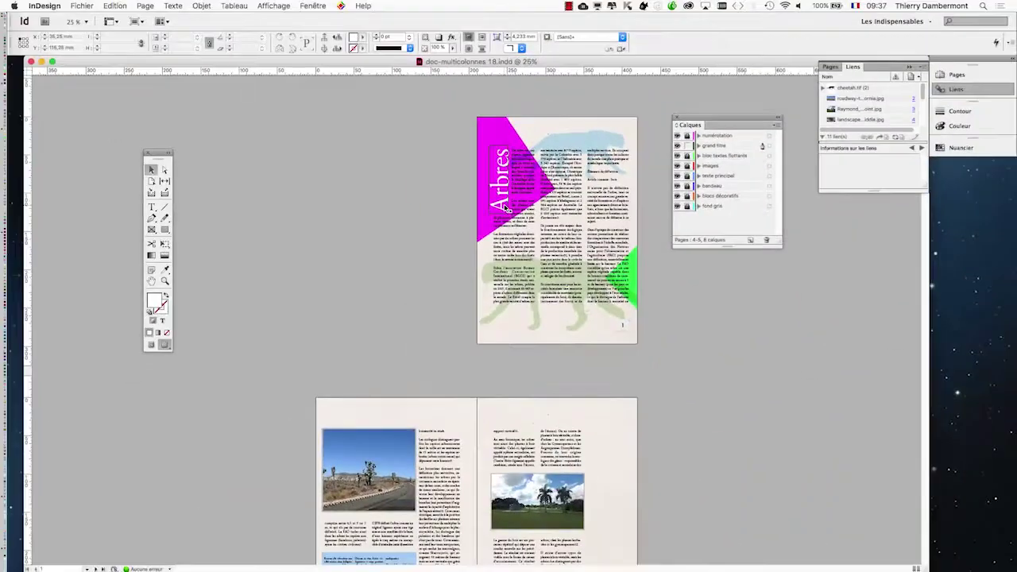
scroll(508, 211, down, 5)
scroll(512, 216, down, 7)
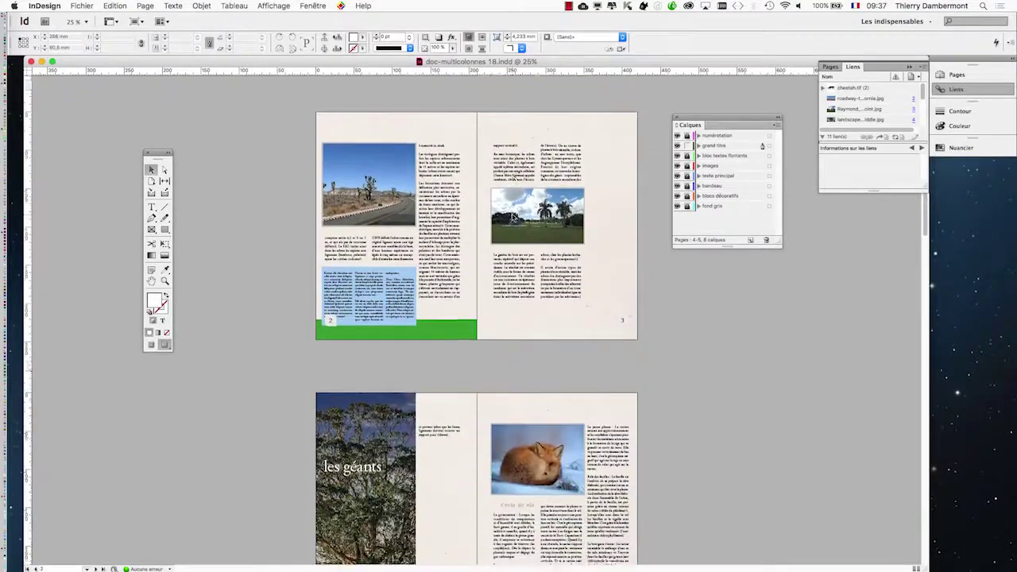
scroll(358, 316, up, 2)
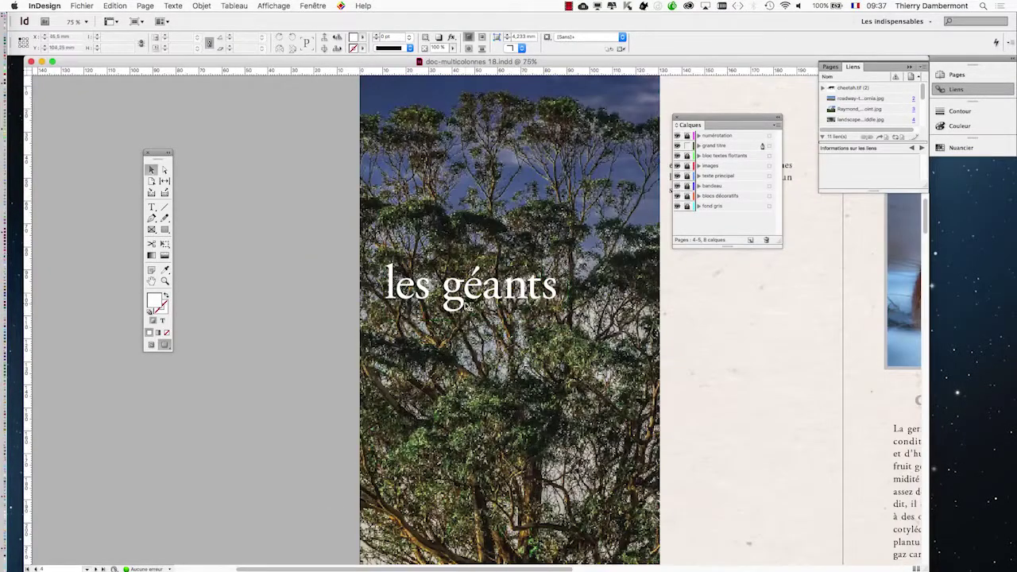
Examine the "les géants" title over page 4's tree photo up close, deselect it, and return to page 1.
scroll(468, 309, up, 1)
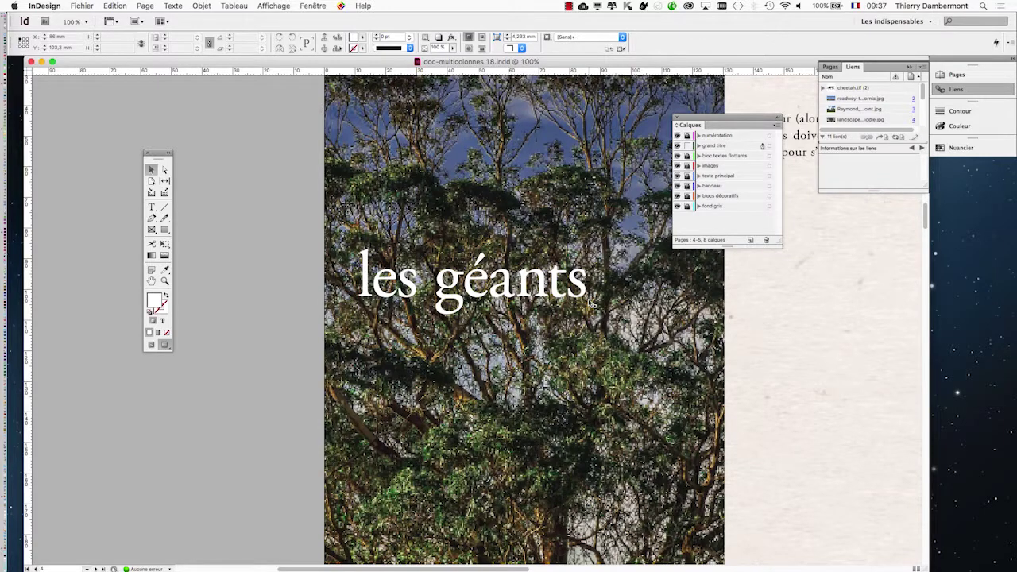
click(562, 287)
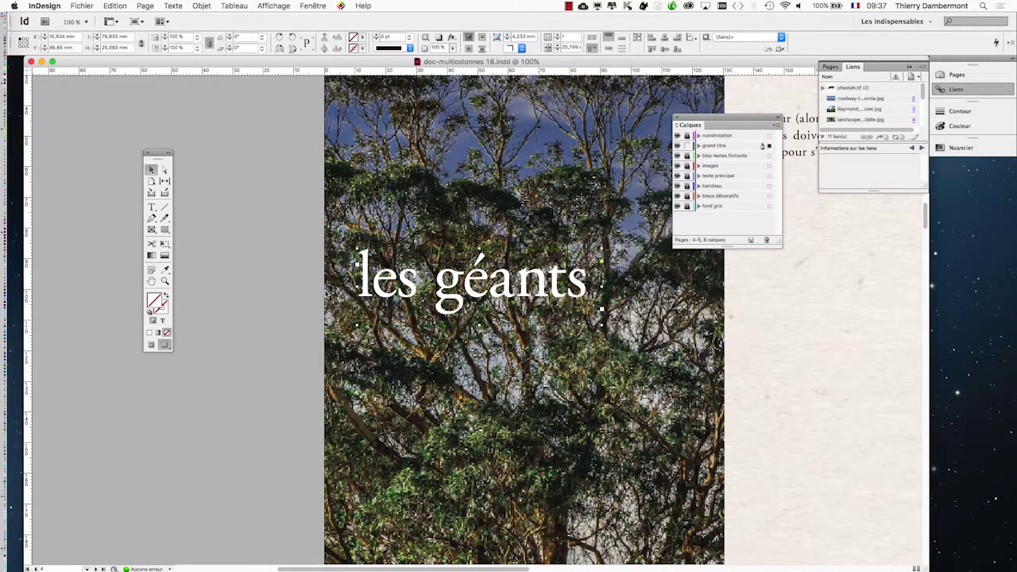
click(288, 286)
scroll(302, 288, down, 1)
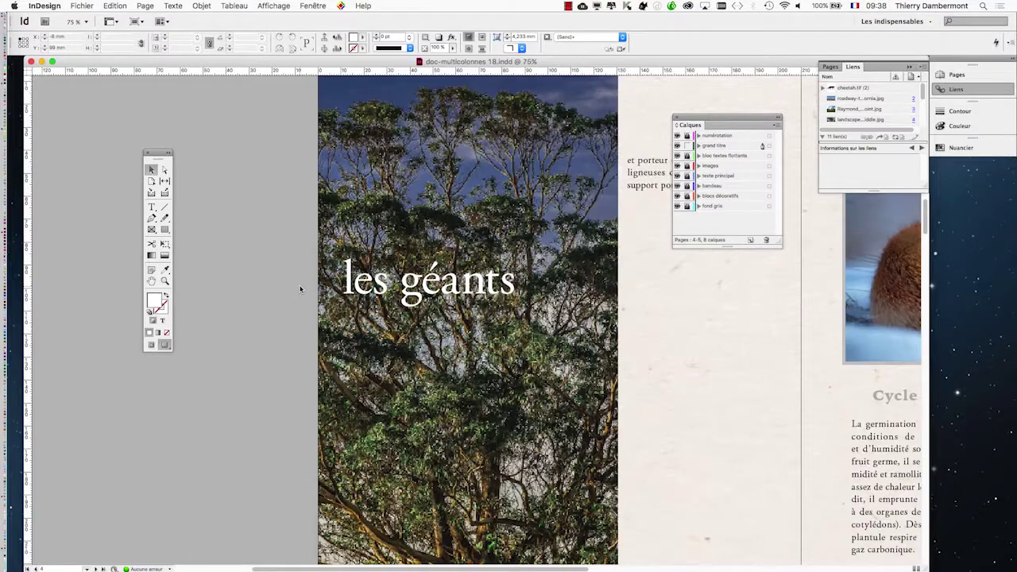
scroll(300, 288, down, 1)
scroll(541, 295, up, 15)
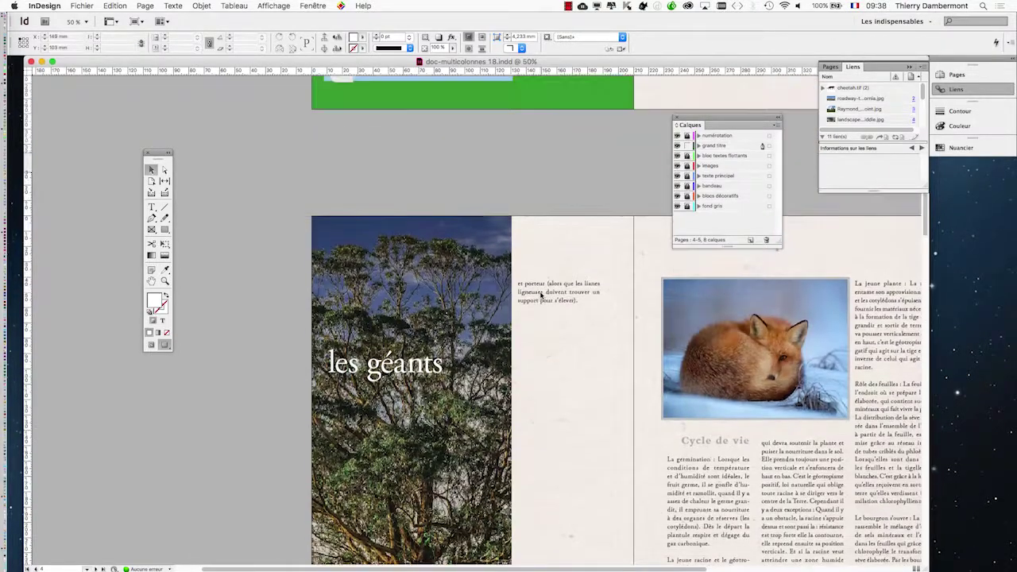
scroll(540, 292, up, 10)
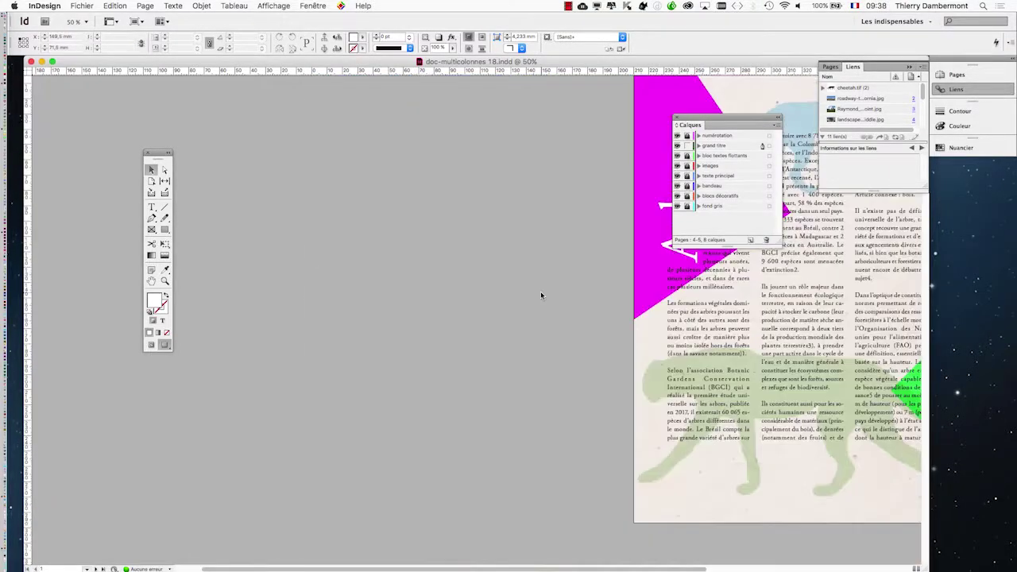
Clear the floating Layers and Links panels out of the way and bring all of page 1 into view.
click(679, 119)
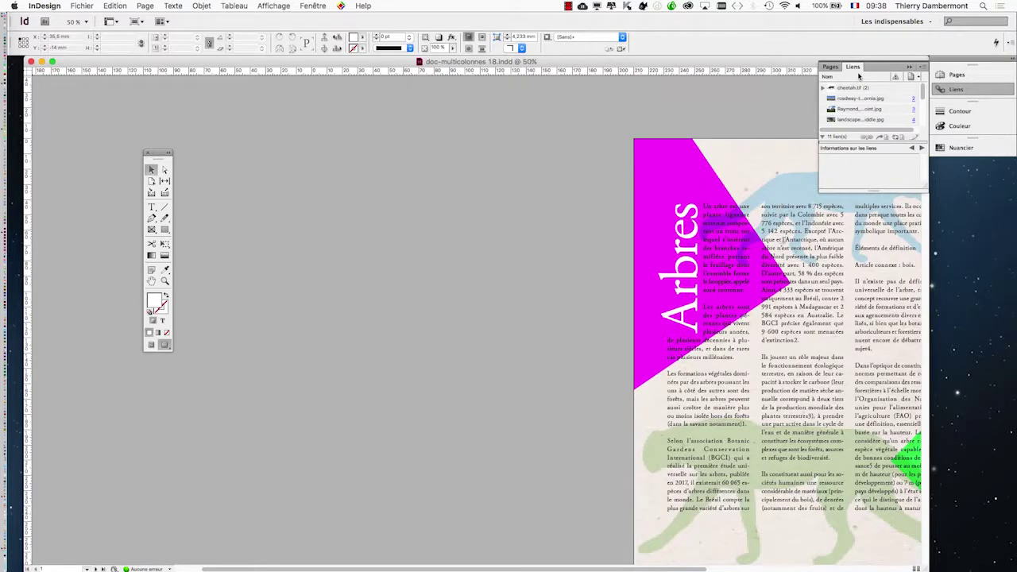
click(909, 66)
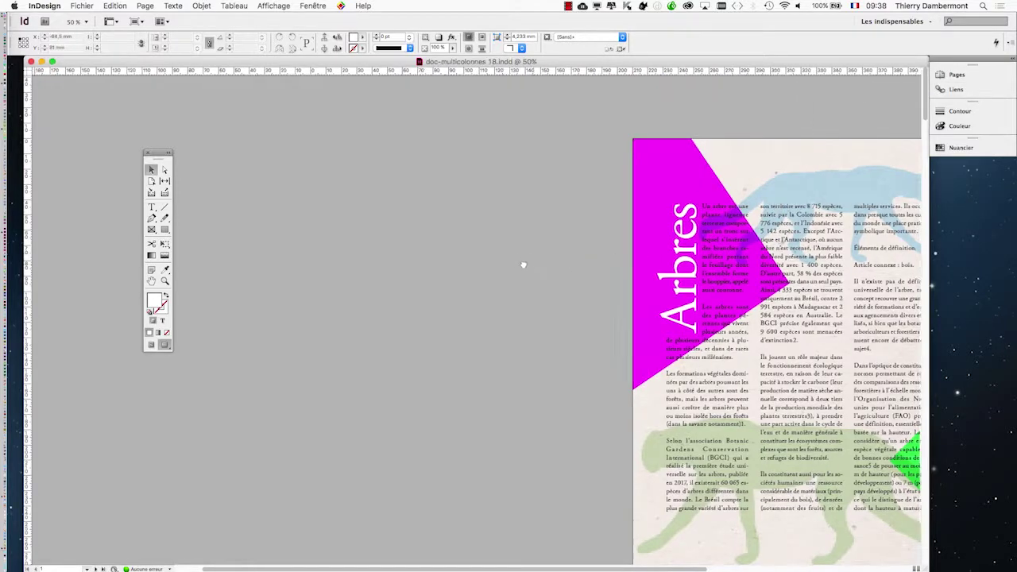
drag(522, 262, 329, 183)
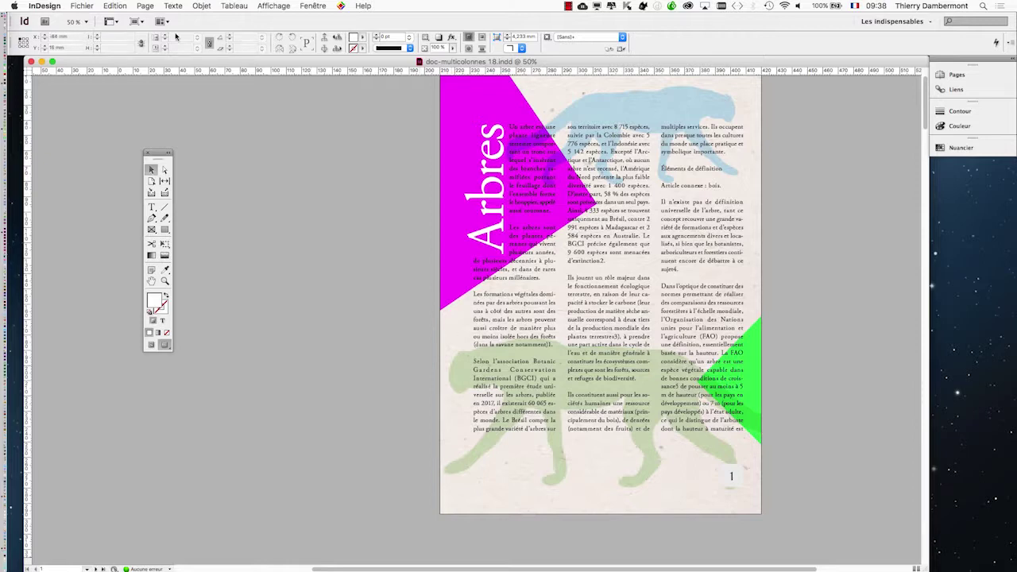
Move the floating tools closer to page 1 and place a text cursor inside the vertical "Arbres" title.
drag(159, 153, 323, 146)
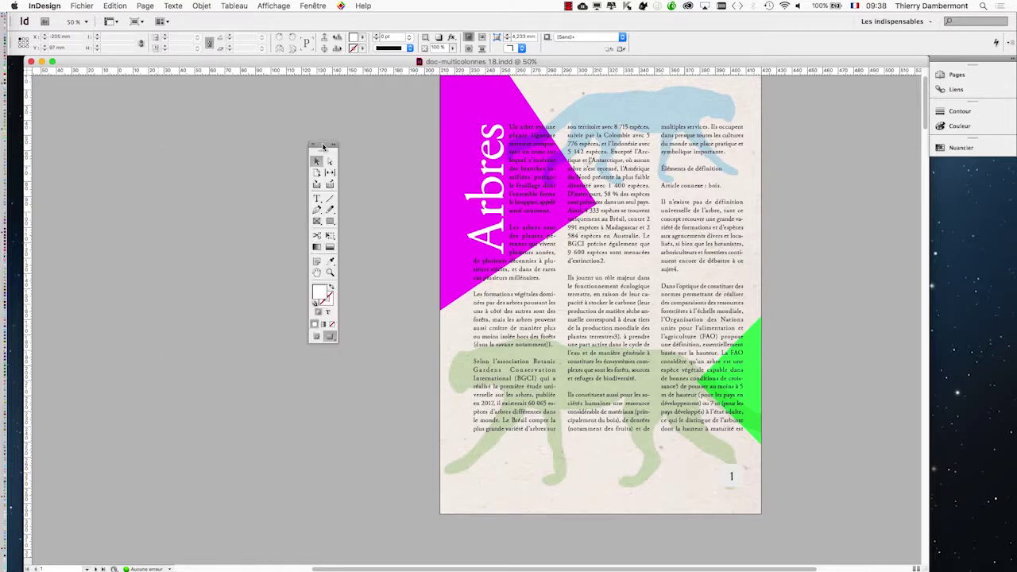
click(317, 198)
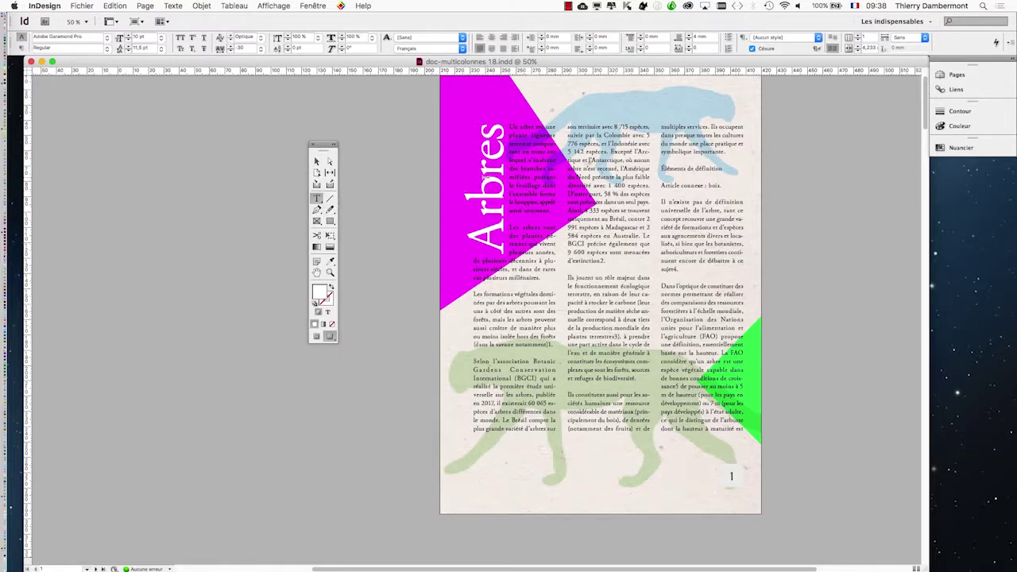
click(488, 177)
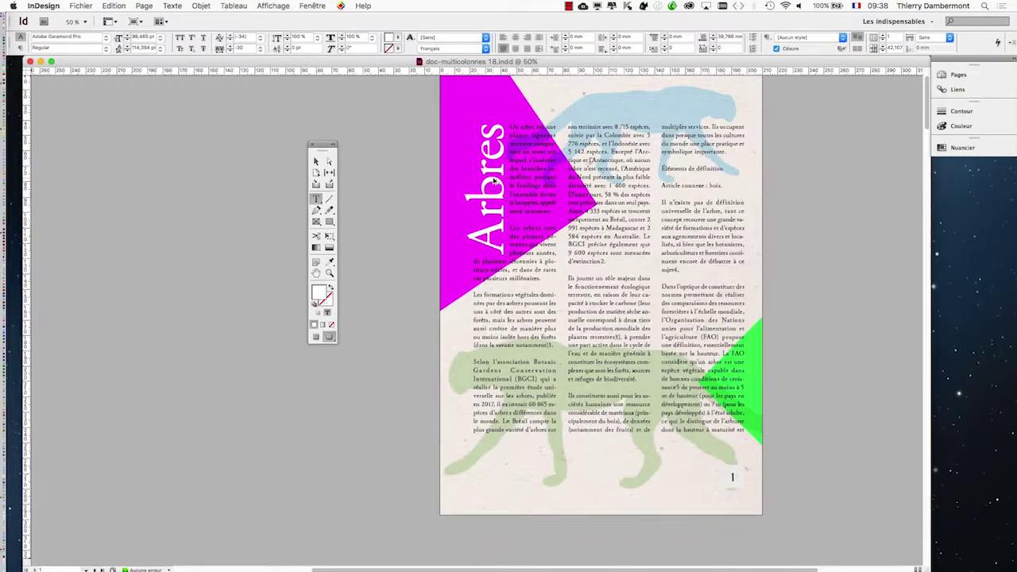